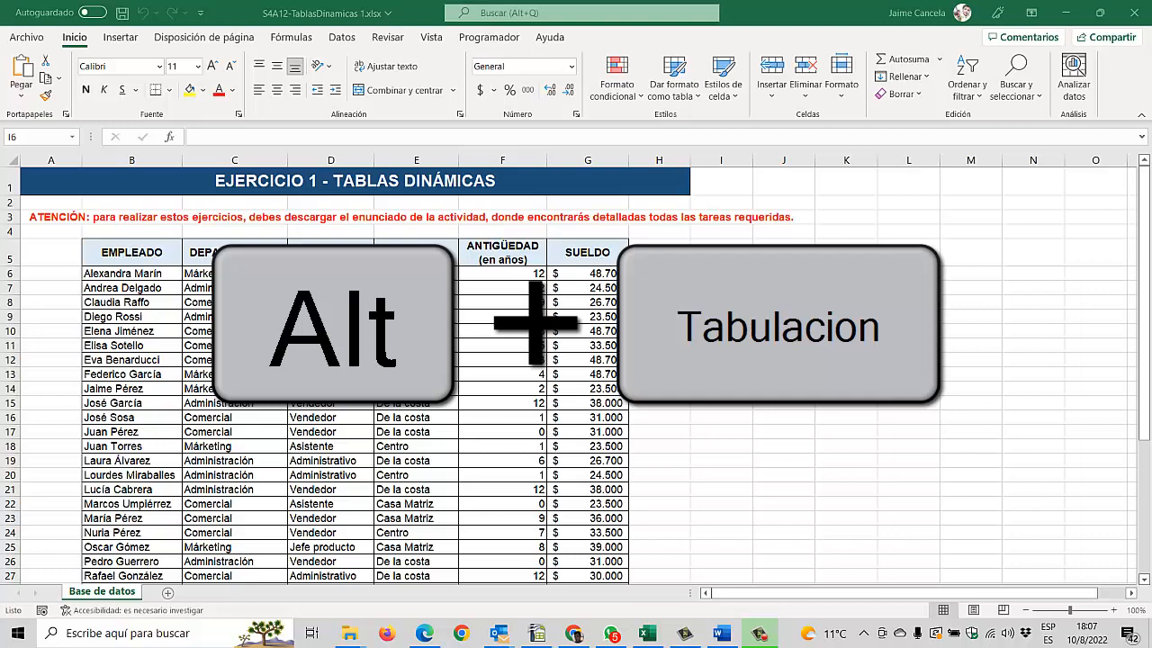
Step: Switch to the browser window with S4A12-TablasDinamicas 1.pdf and read the Parte 1 tasks
key("alt+Tab")
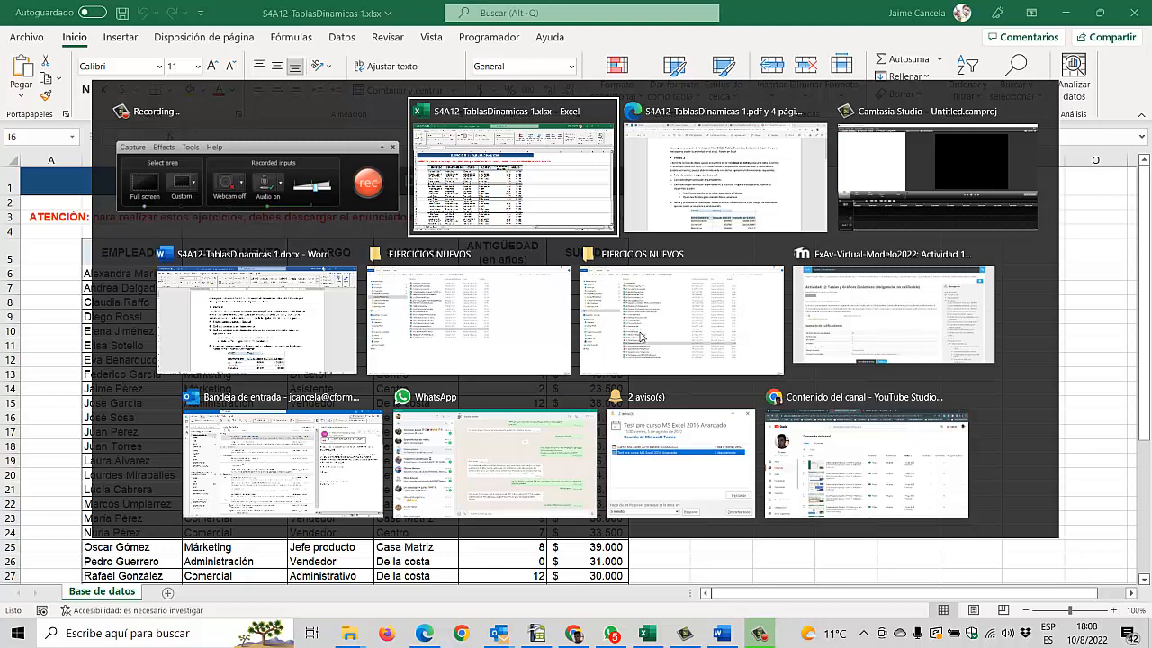
key("Tab")
key("Tab")
key("Tab")
key("Tab")
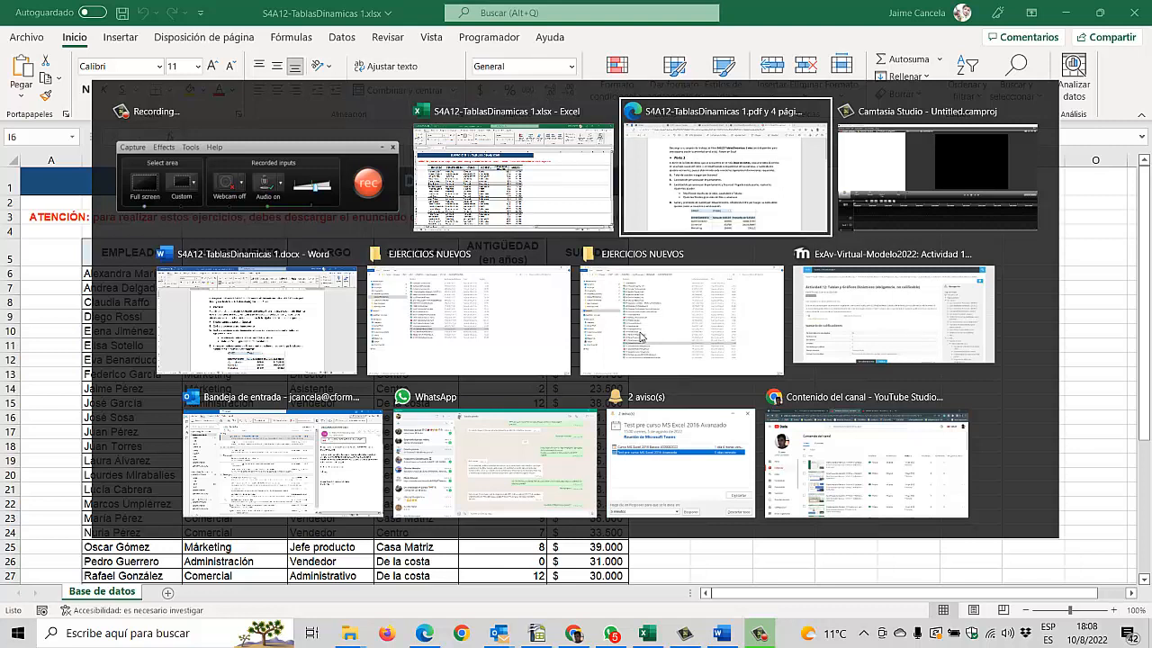
key("Tab")
key("Tab")
key("Tab")
key("Tab")
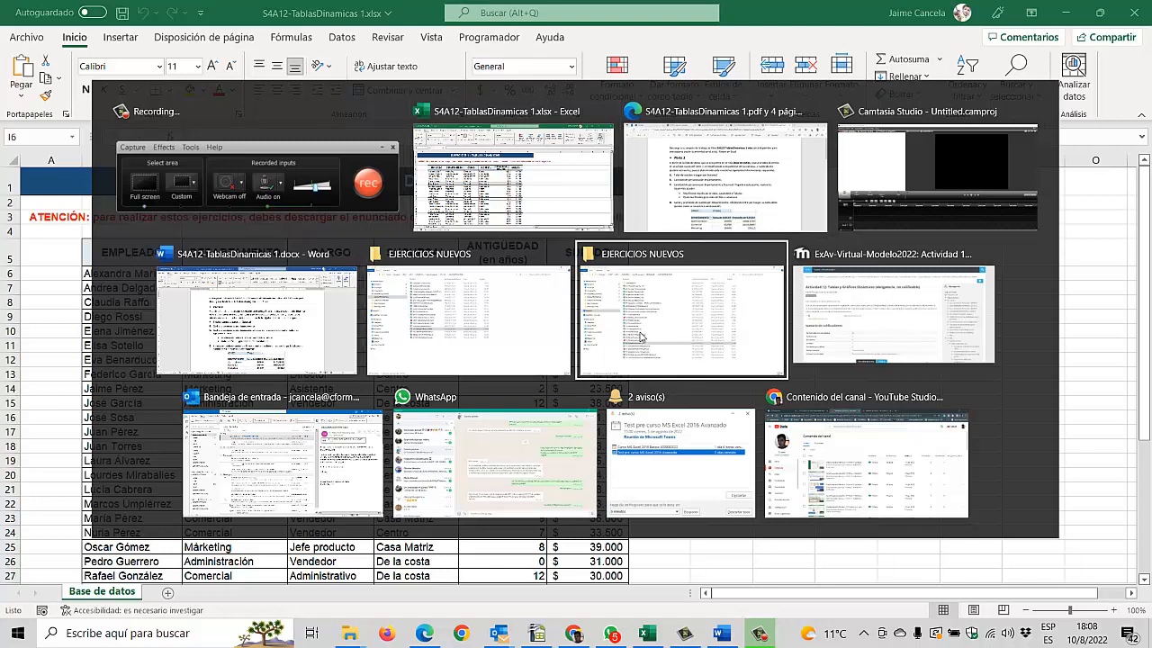
key("Tab")
key("Tab")
key("Tab")
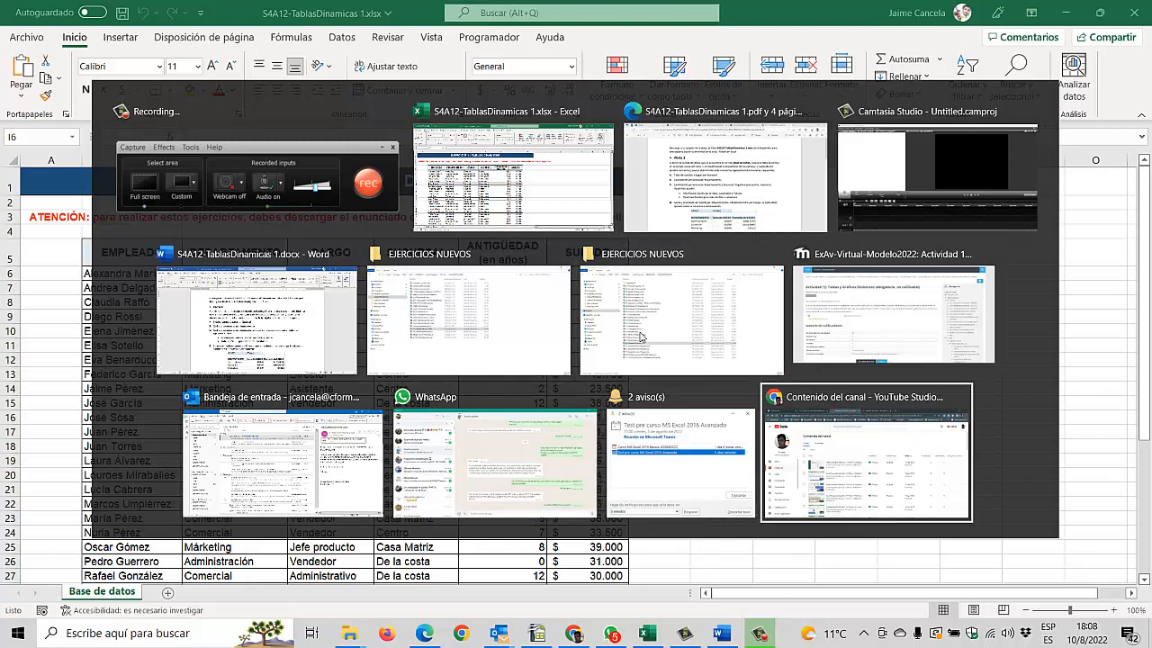
key("Tab")
key("Tab")
key("Tab")
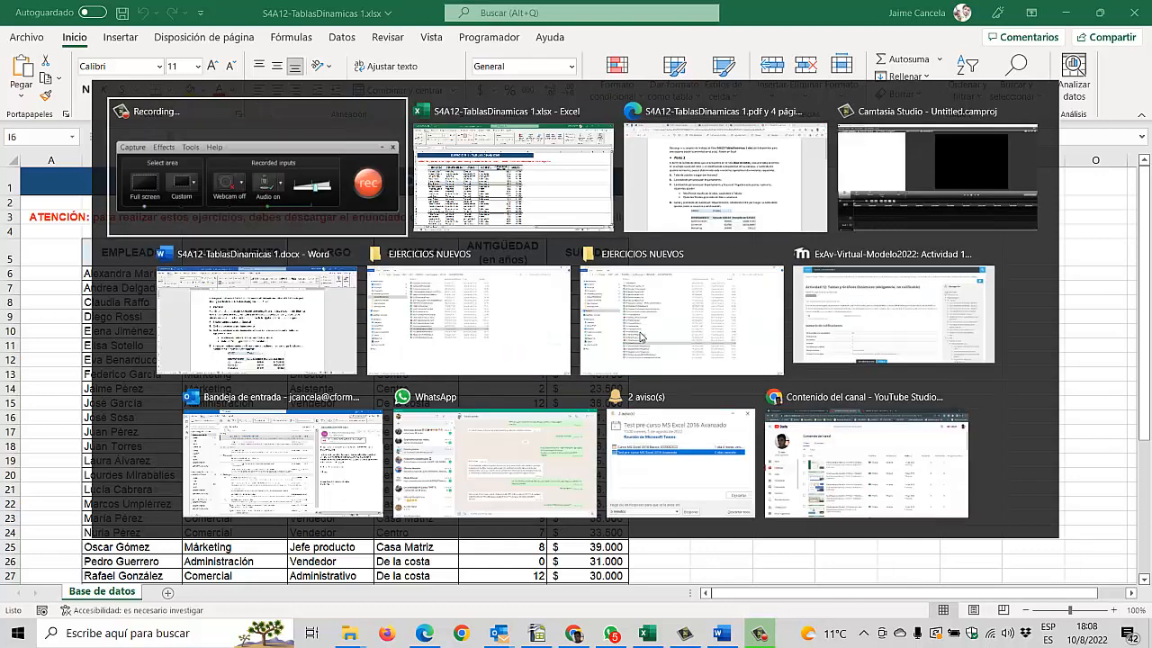
key("Tab")
key("Tab")
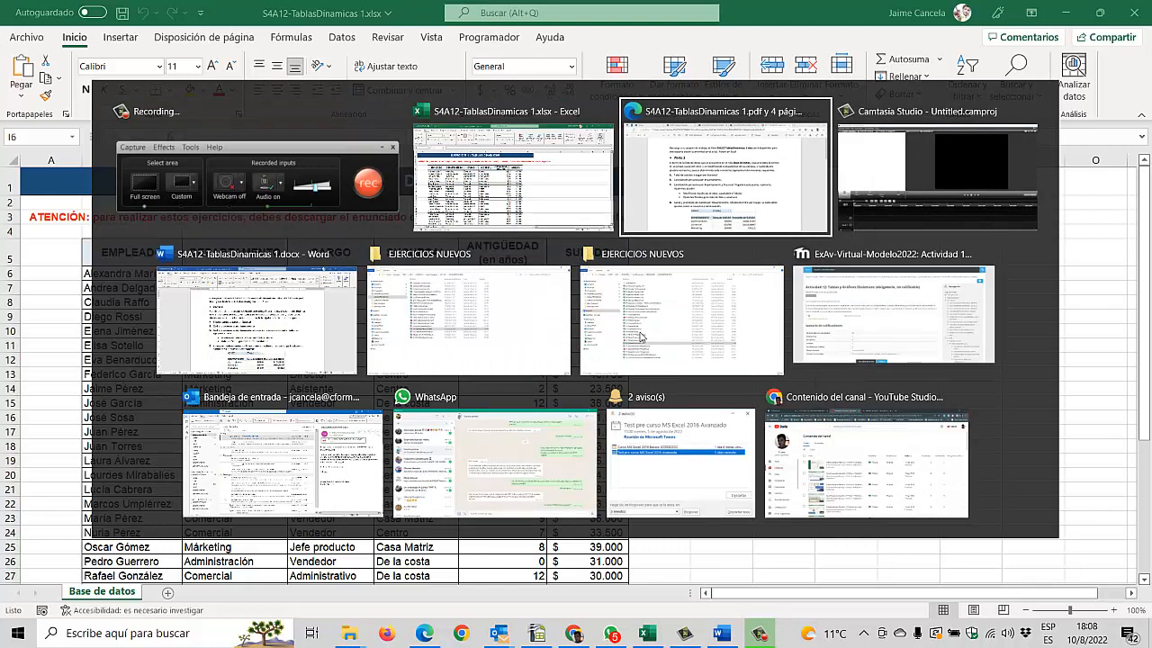
key("alt")
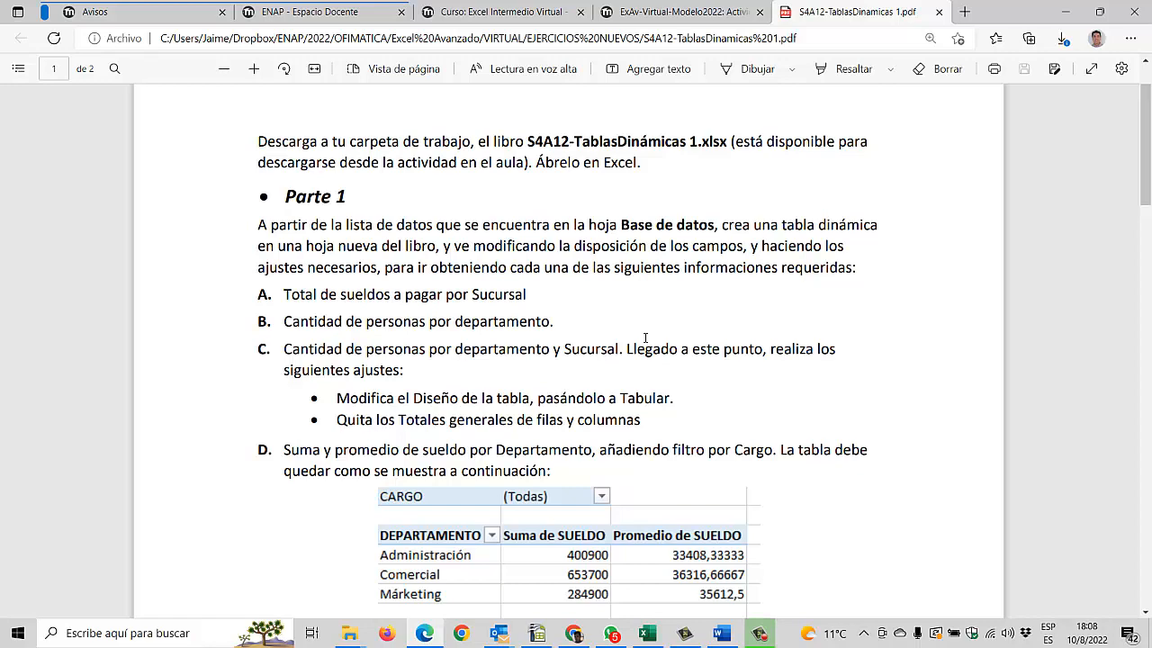
Step: Return to the Excel workbook and examine the employee list on the Base de datos sheet
key("alt+Tab")
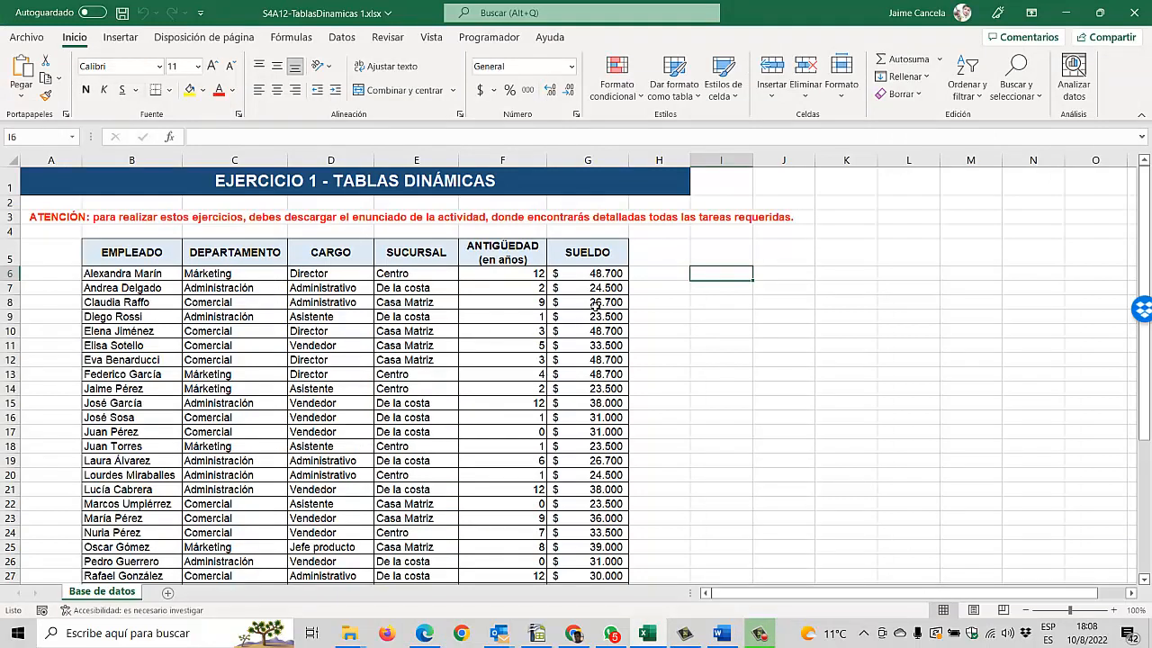
left_click(383, 346)
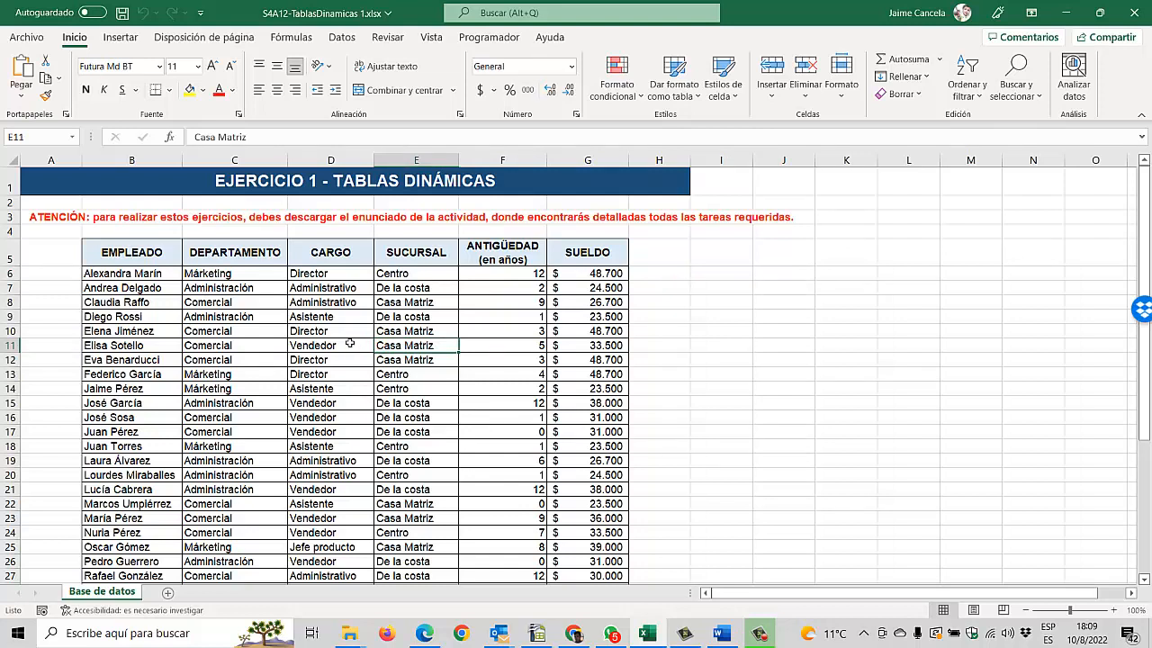
left_click(186, 287)
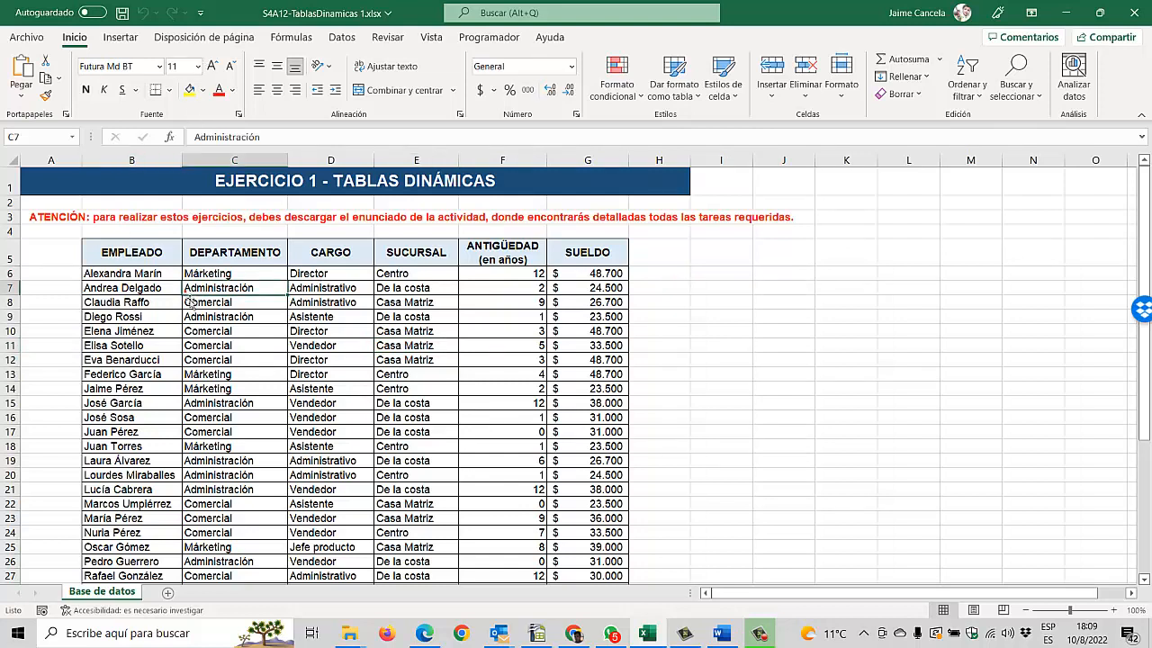
scroll(333, 394, "down", 7)
scroll(333, 394, "up", 7)
left_click(163, 319)
left_click(205, 373)
left_click(151, 287)
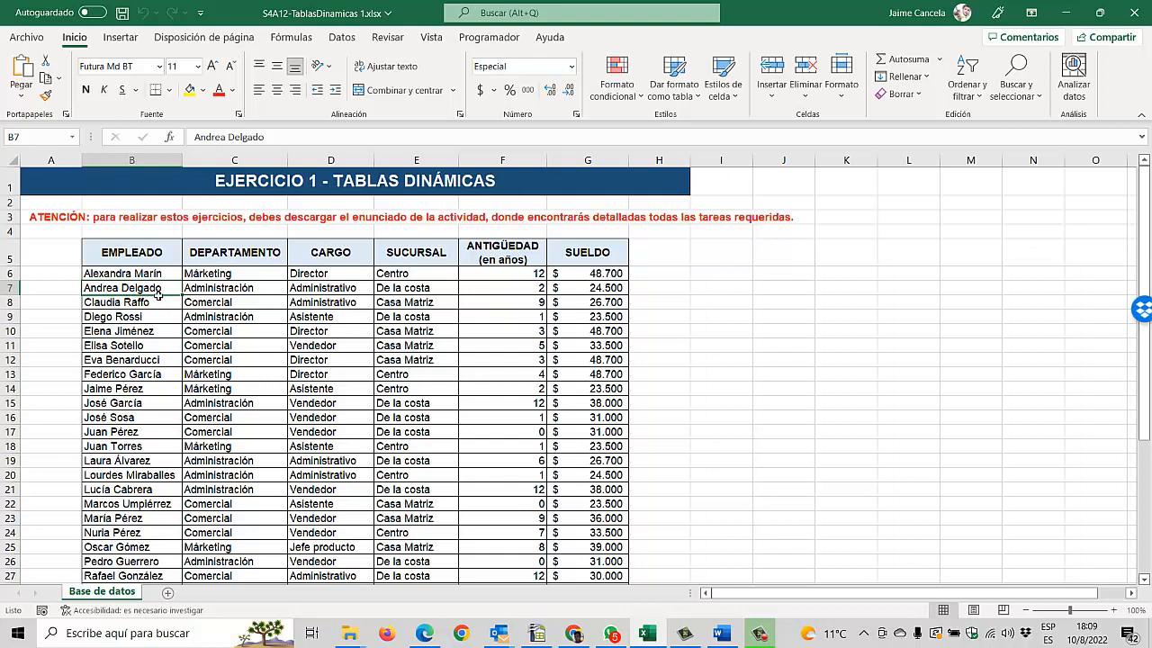
Step: Insert a pivot table on a new worksheet from the employee list, range 'Base de datos'!$B$5:$G$43
left_click(230, 308)
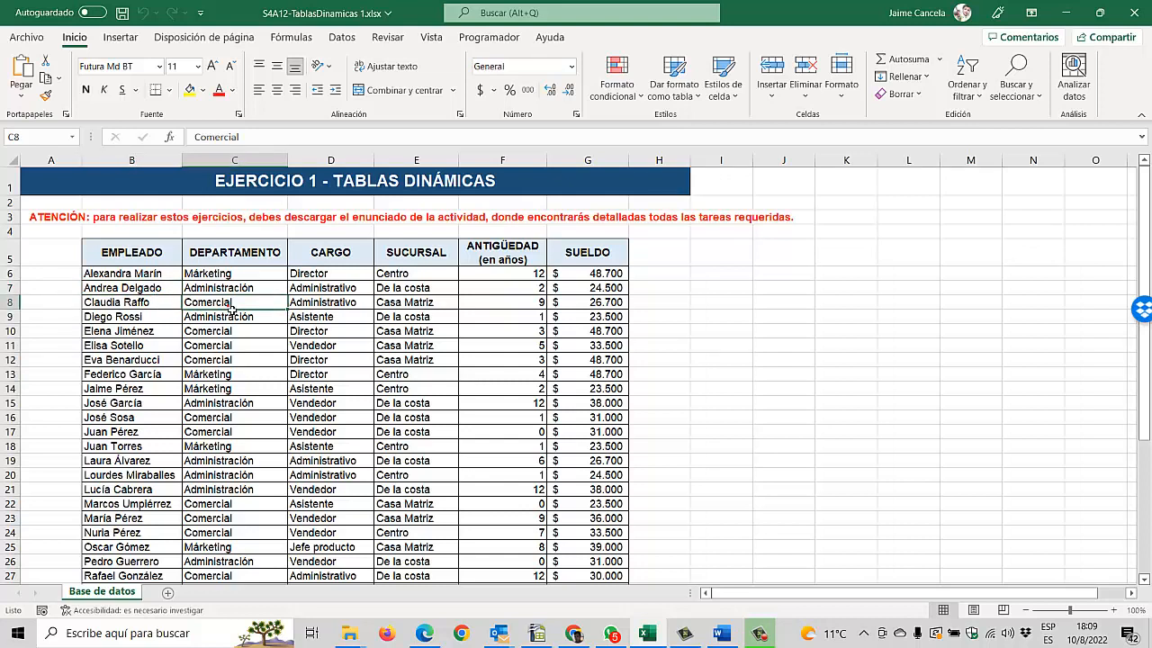
left_click(123, 38)
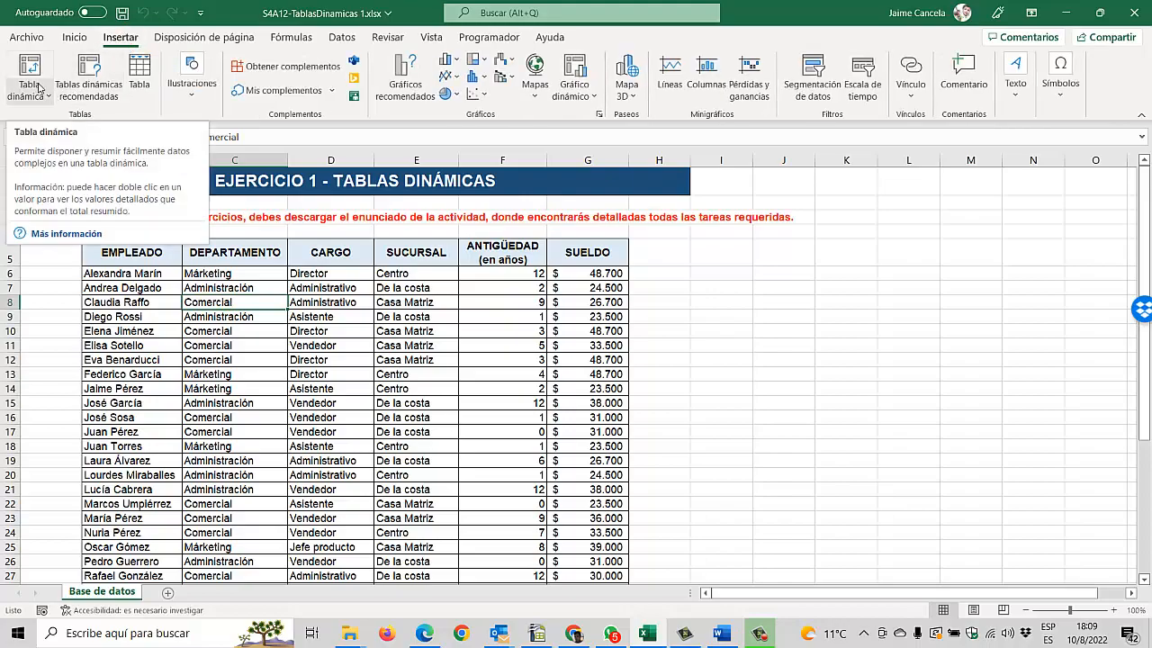
left_click(29, 76)
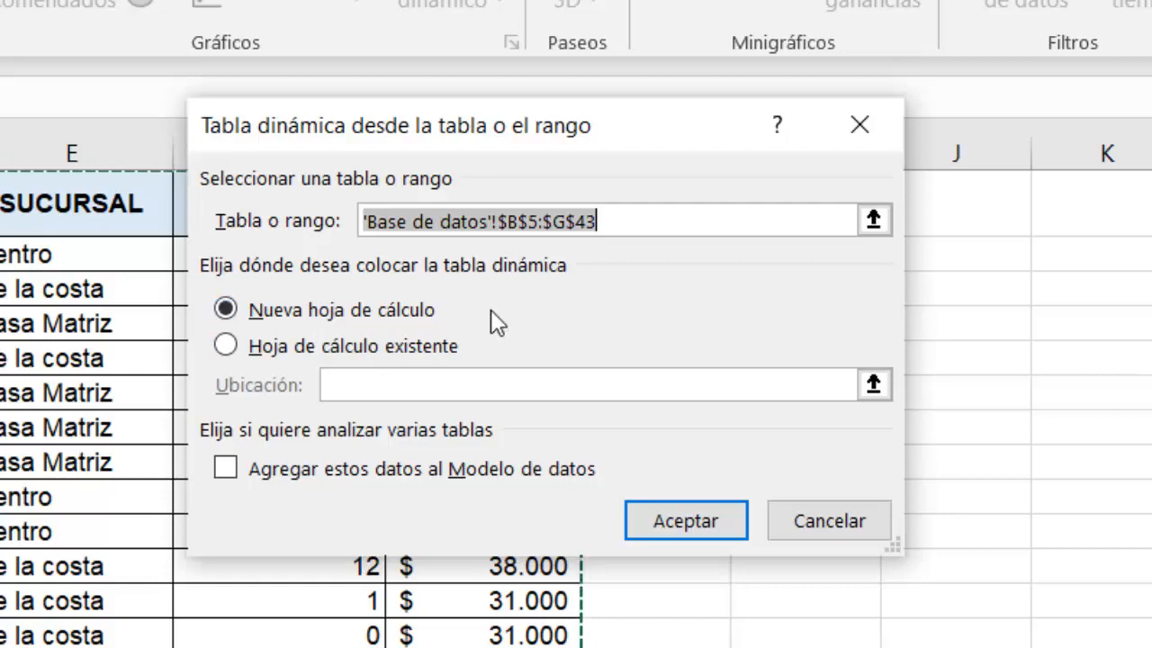
left_click(703, 531)
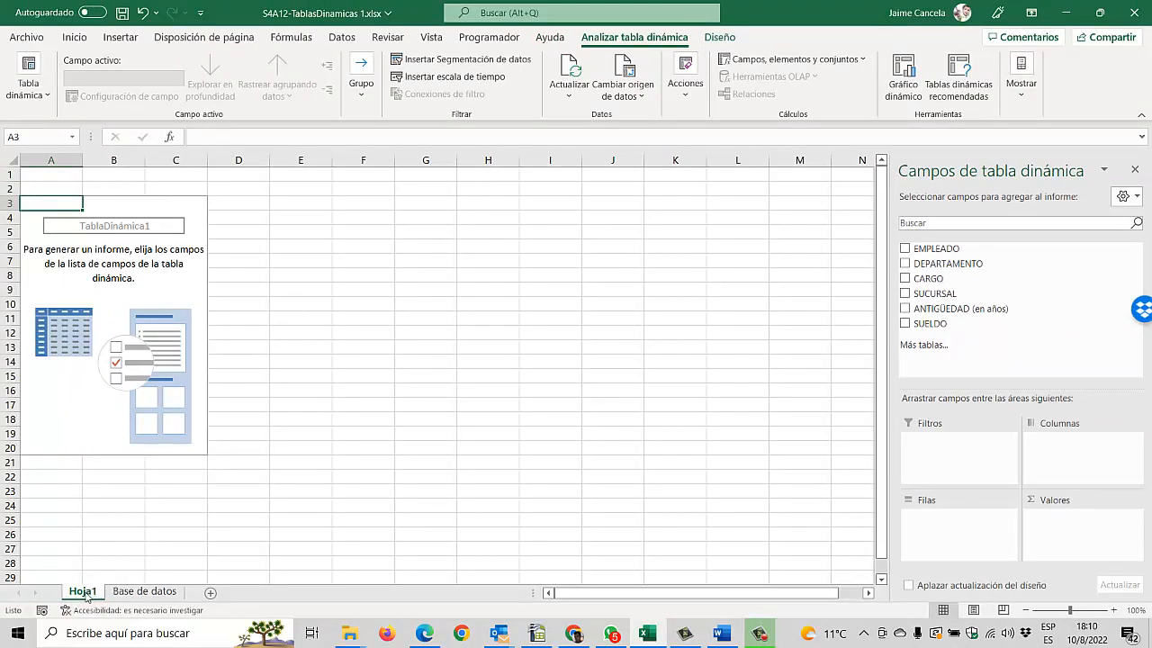
Step: Move the new pivot table sheet after Base de datos and rename it "Parte 1"
left_click_drag(88, 598, 262, 575)
type("Parte 1")
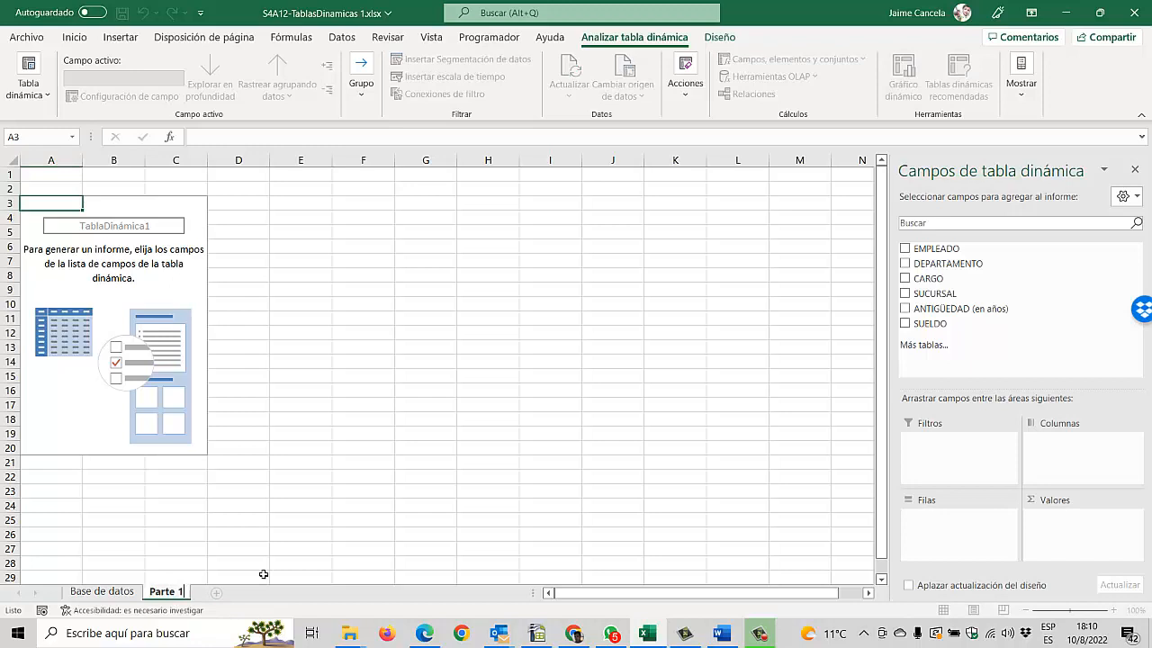
key("Return")
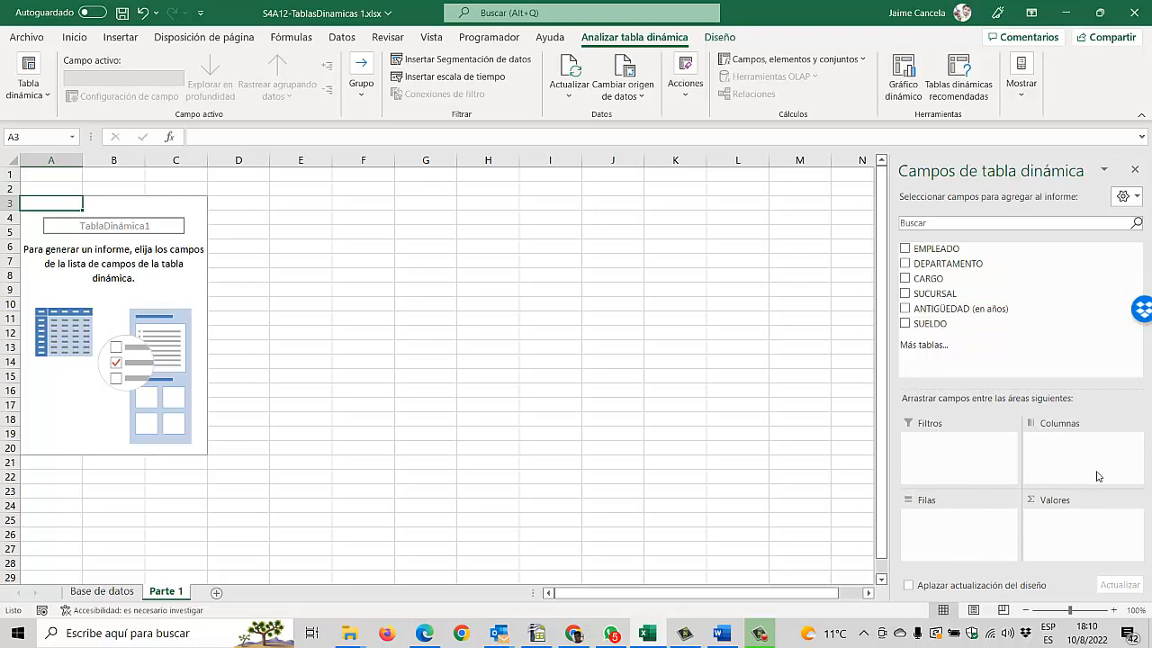
Step: Check task A in the exercise PDF and lay out the pivot table with SUCURSAL in rows and the sum of SUELDO in values
key("alt+Tab")
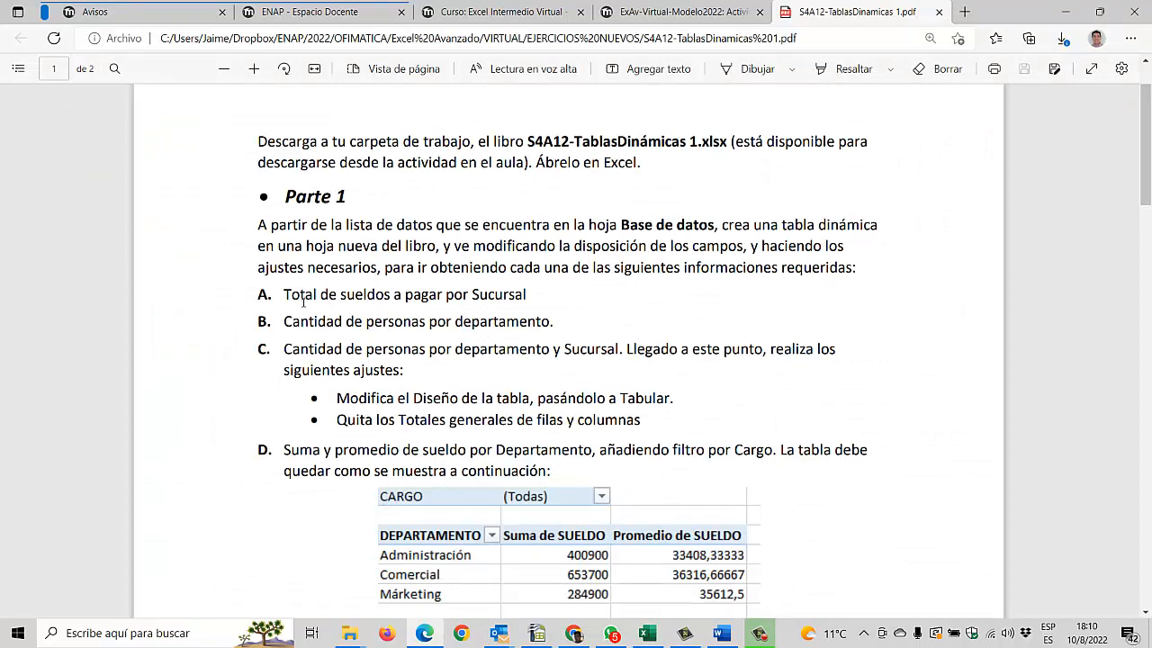
key("alt+Tab")
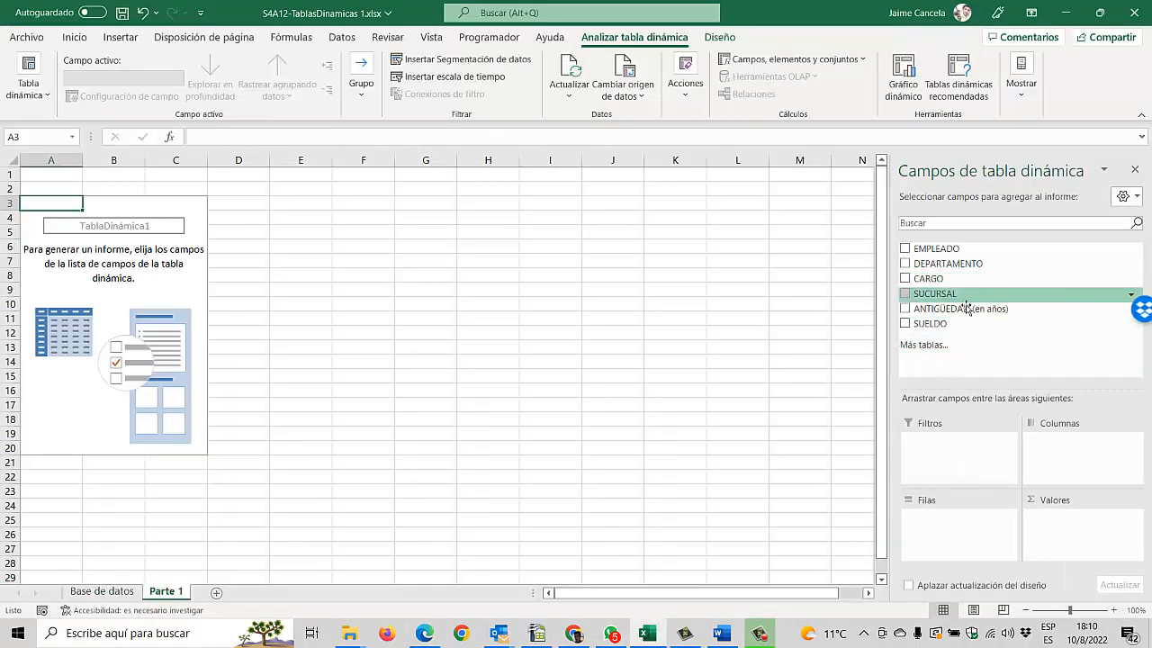
left_click_drag(961, 300, 1069, 457)
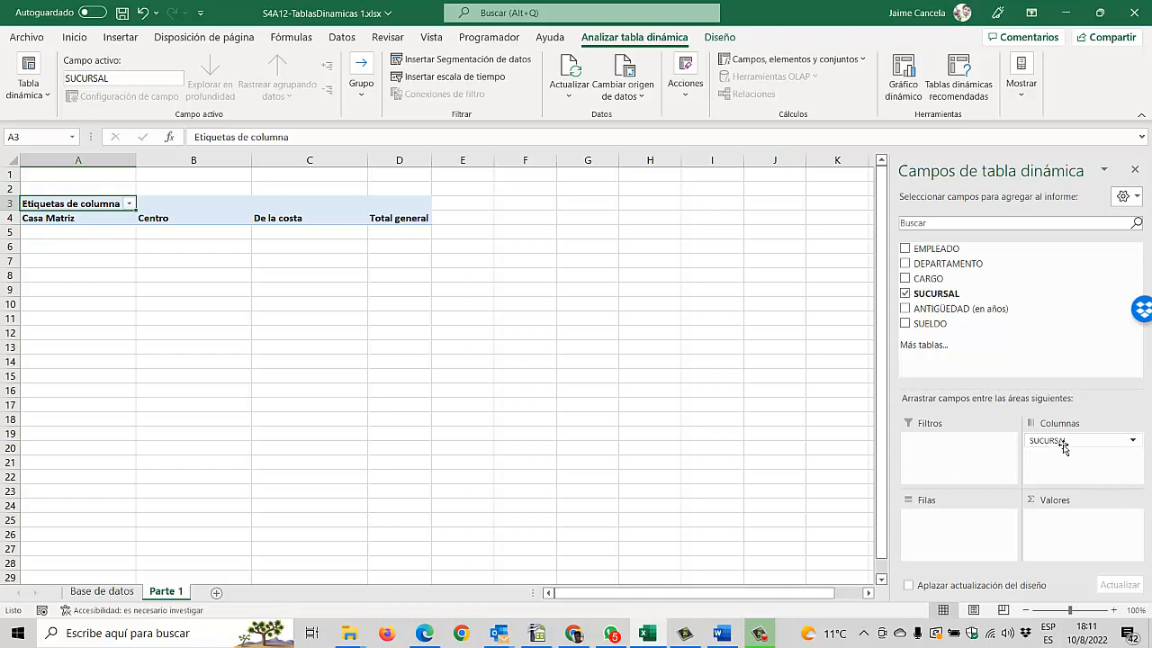
left_click_drag(1063, 447, 1006, 519)
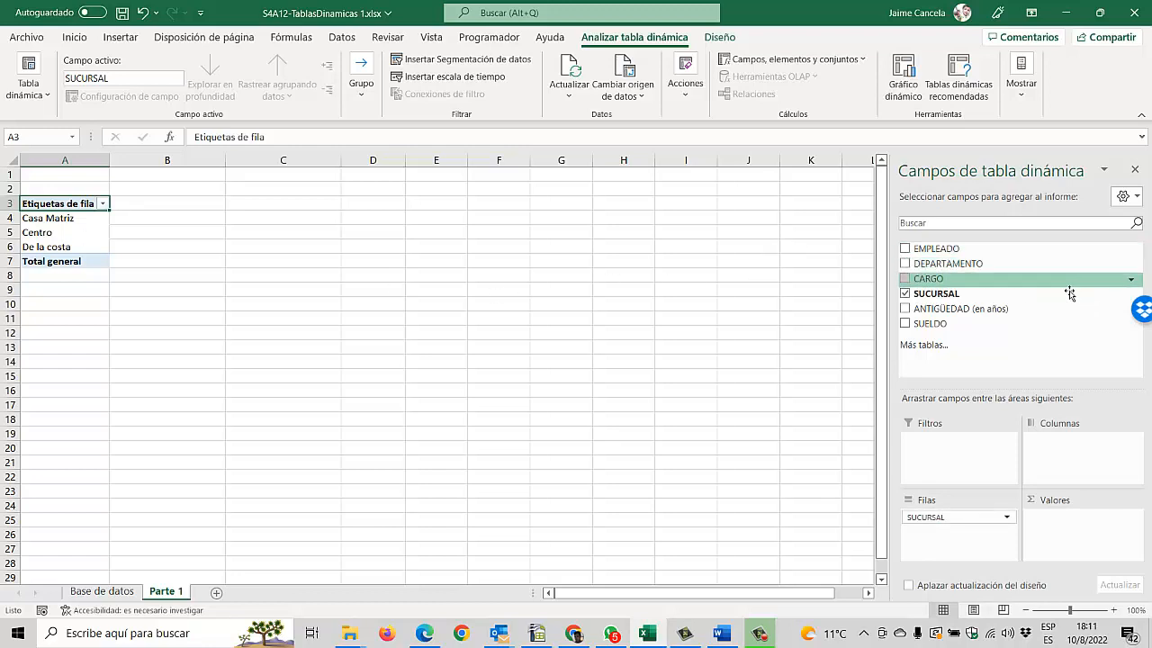
left_click_drag(927, 323, 1096, 538)
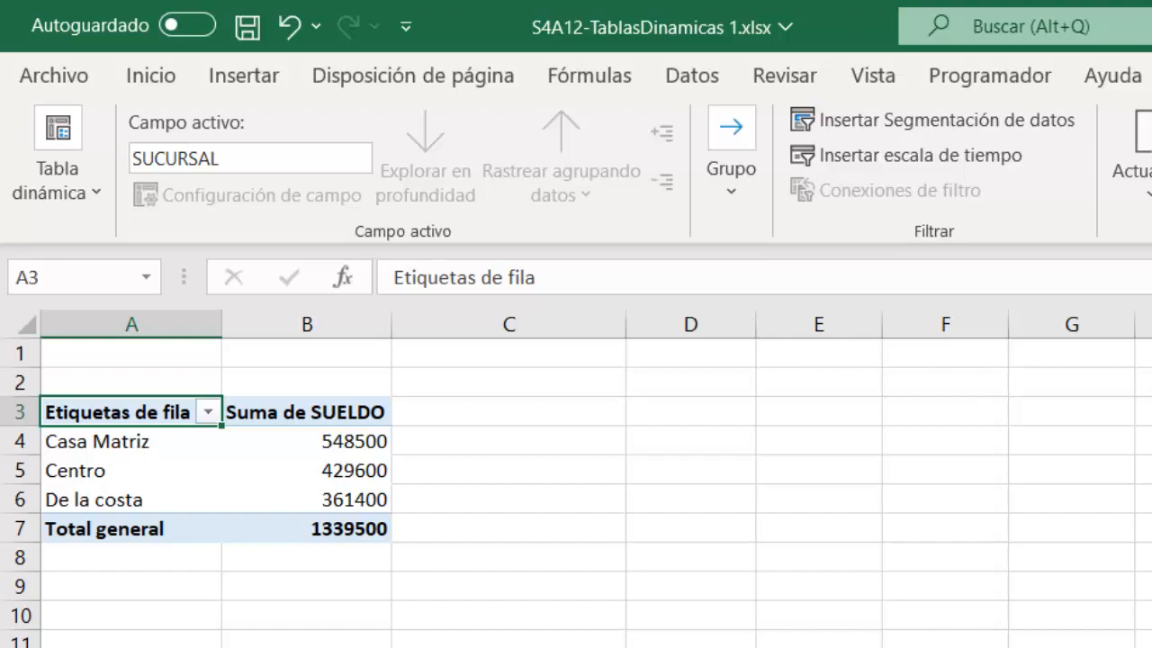
Step: Review the SUCURSAL and SUELDO entries of the source list on the Base de datos sheet
left_click(101, 592)
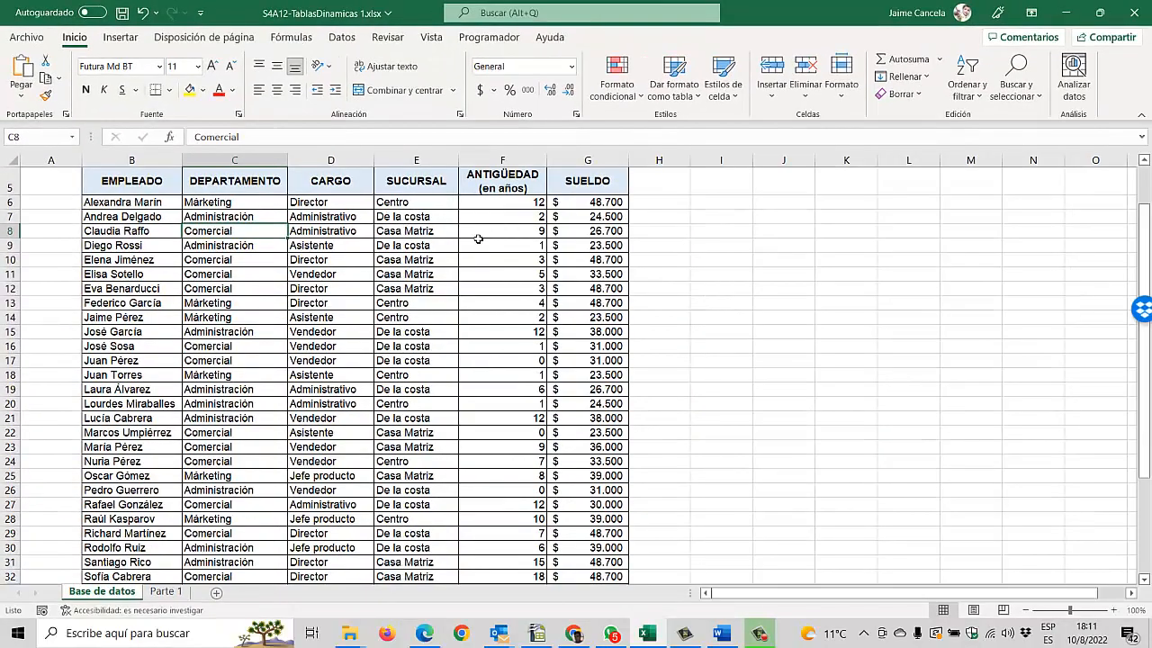
left_click(422, 204)
scroll(427, 271, "down", 8)
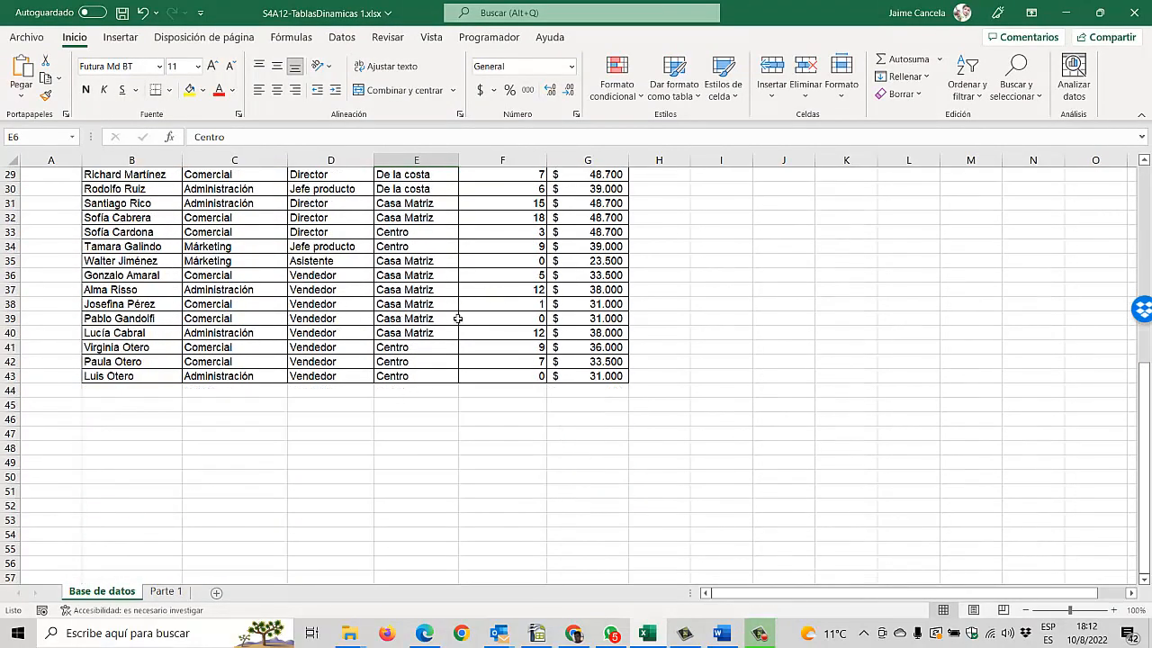
scroll(435, 300, "up", 6)
scroll(436, 301, "up", 4)
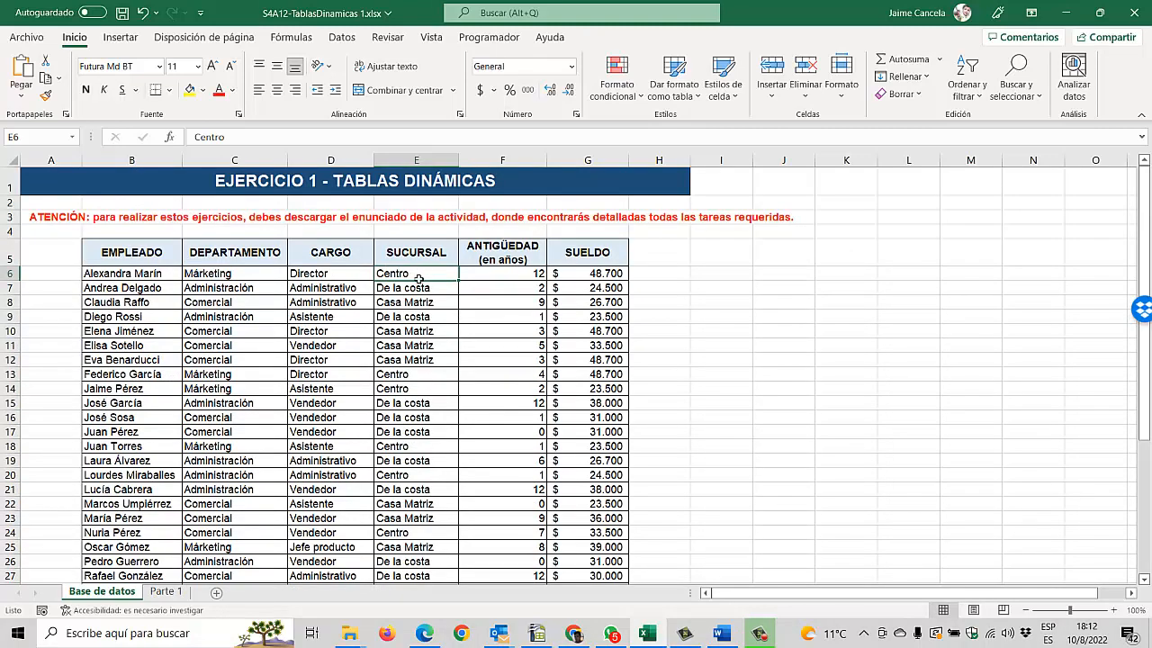
scroll(424, 358, "down", 1)
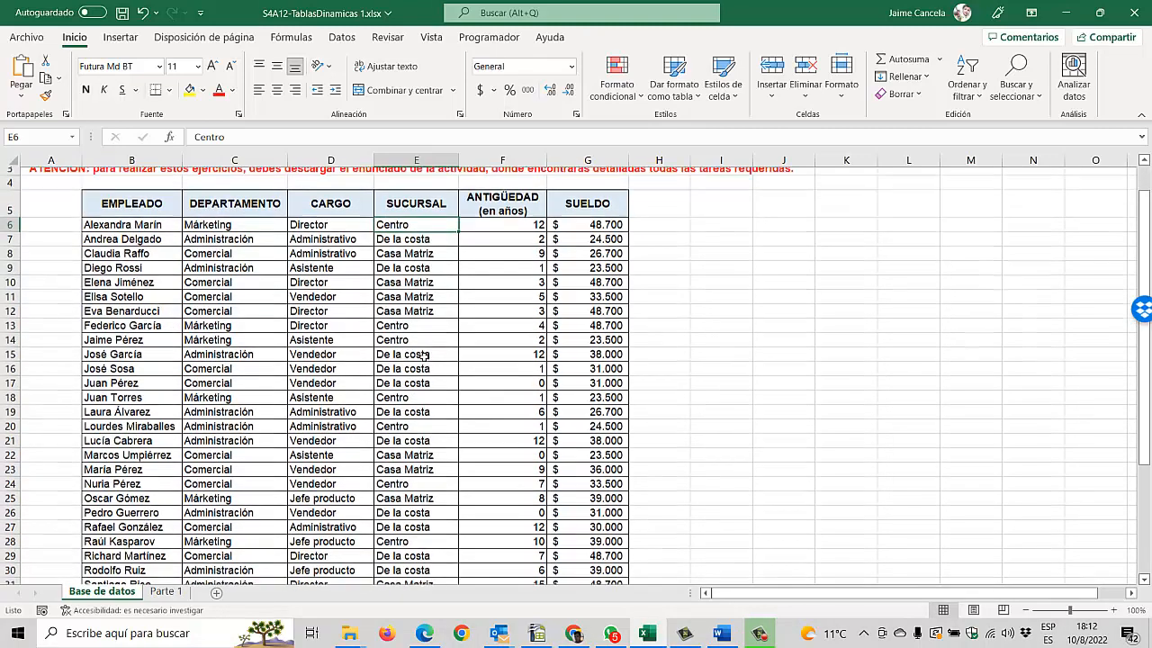
scroll(419, 312, "up", 1)
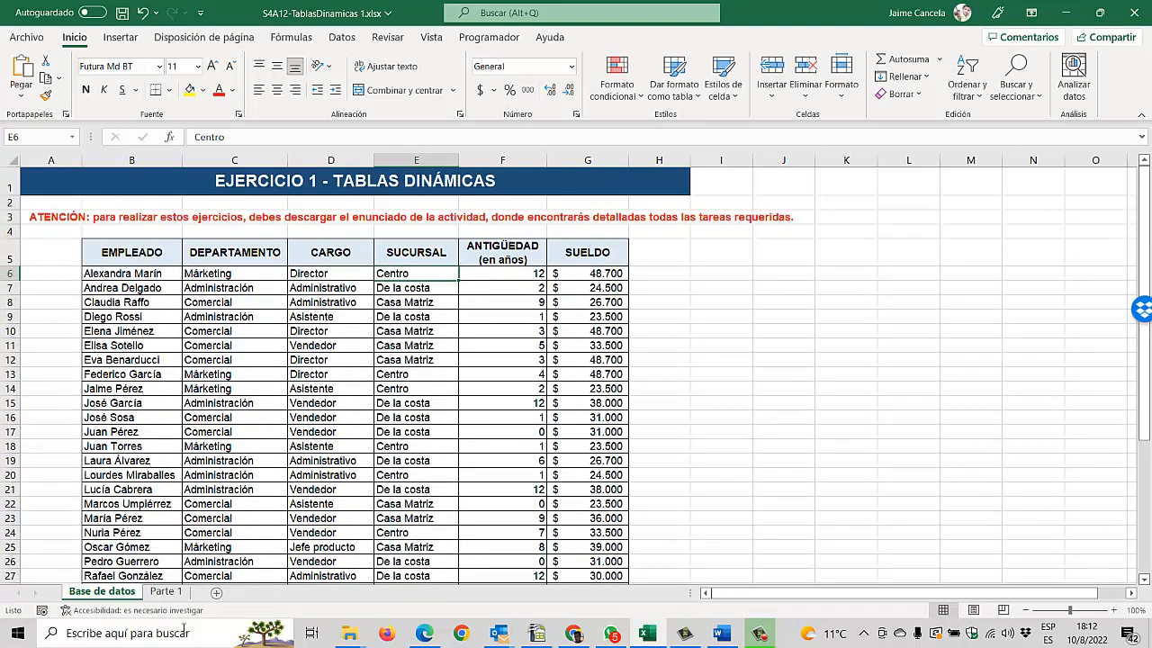
Step: Return to the Parte 1 sheet and change the pivot table's report layout to outline form
left_click(165, 591)
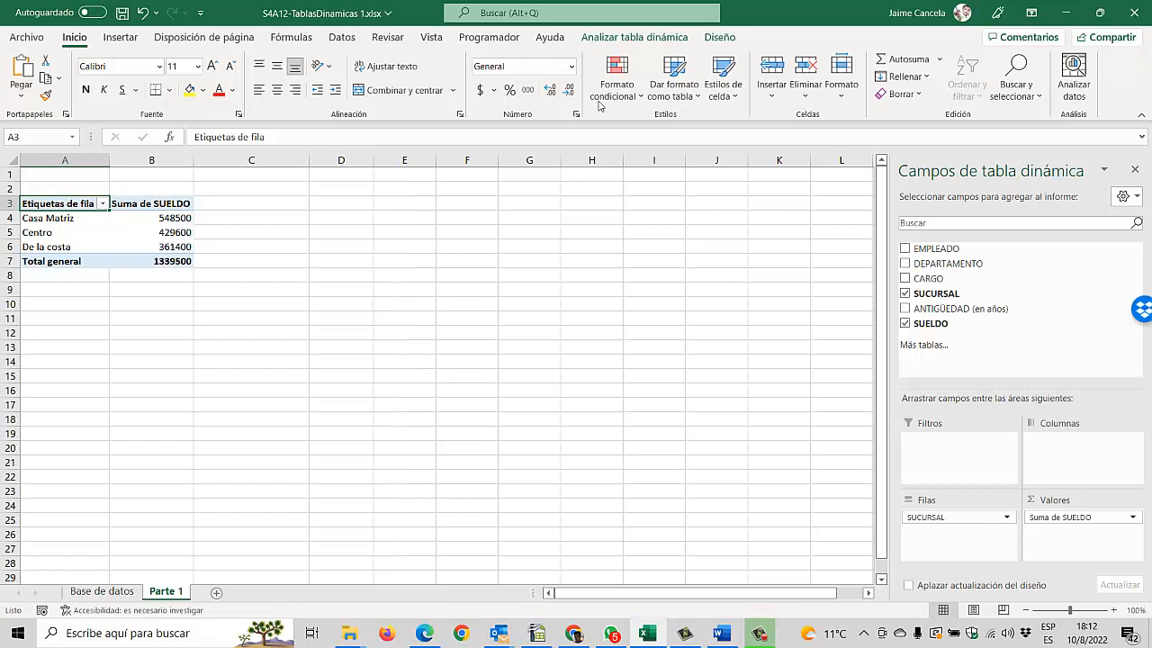
left_click(720, 38)
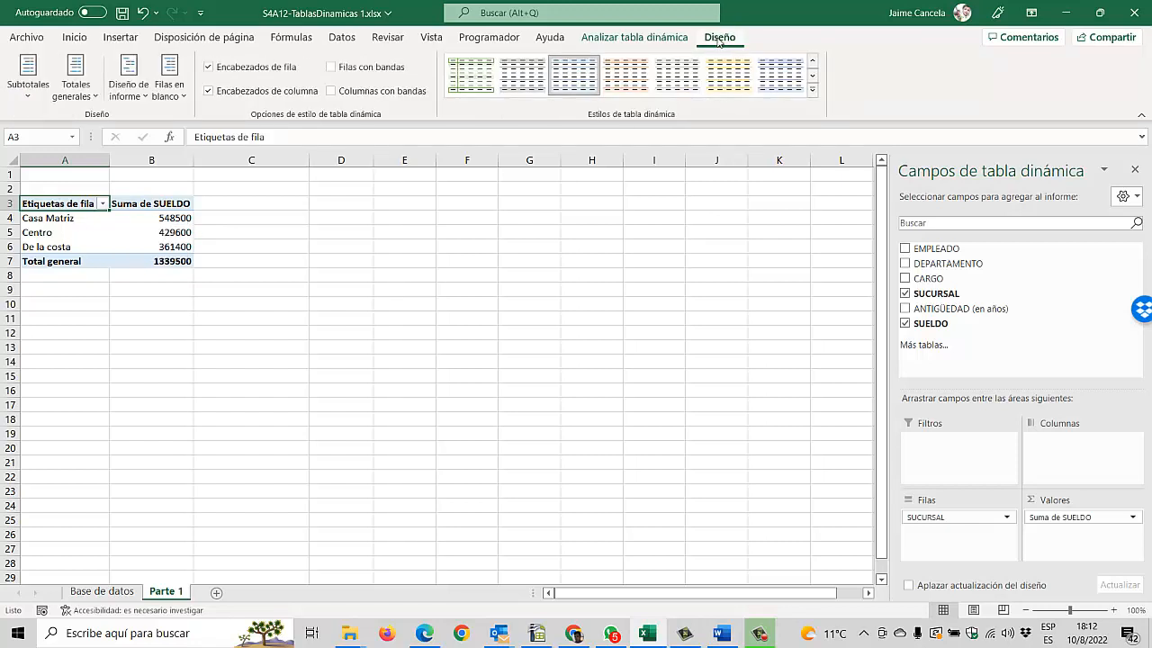
left_click(135, 98)
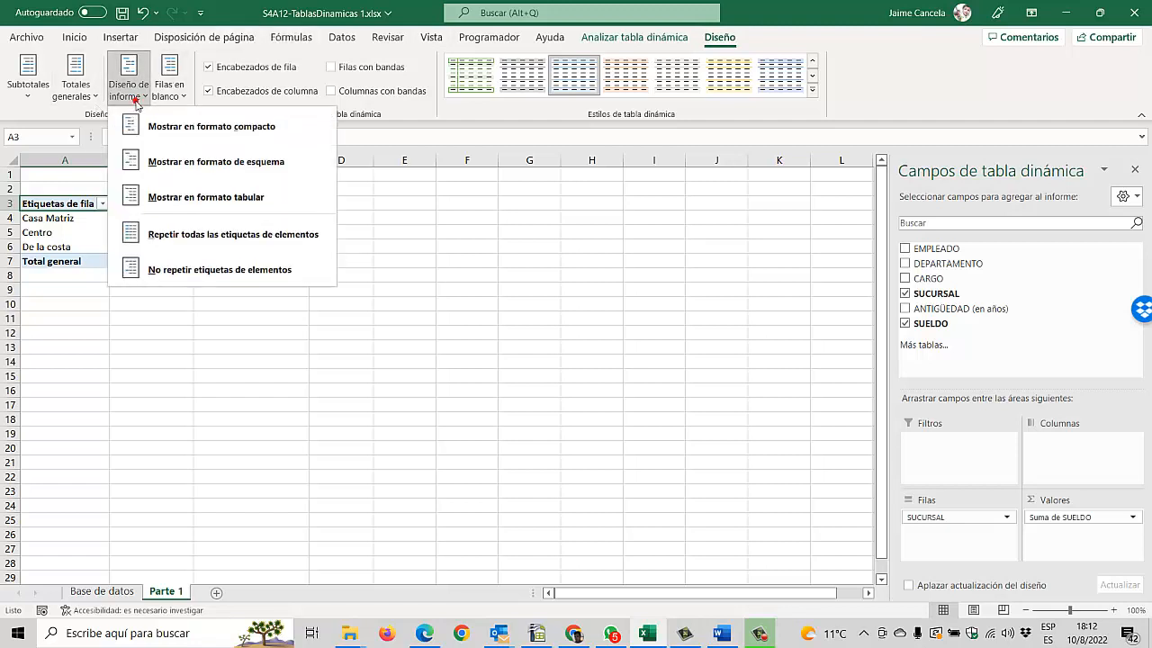
left_click(230, 166)
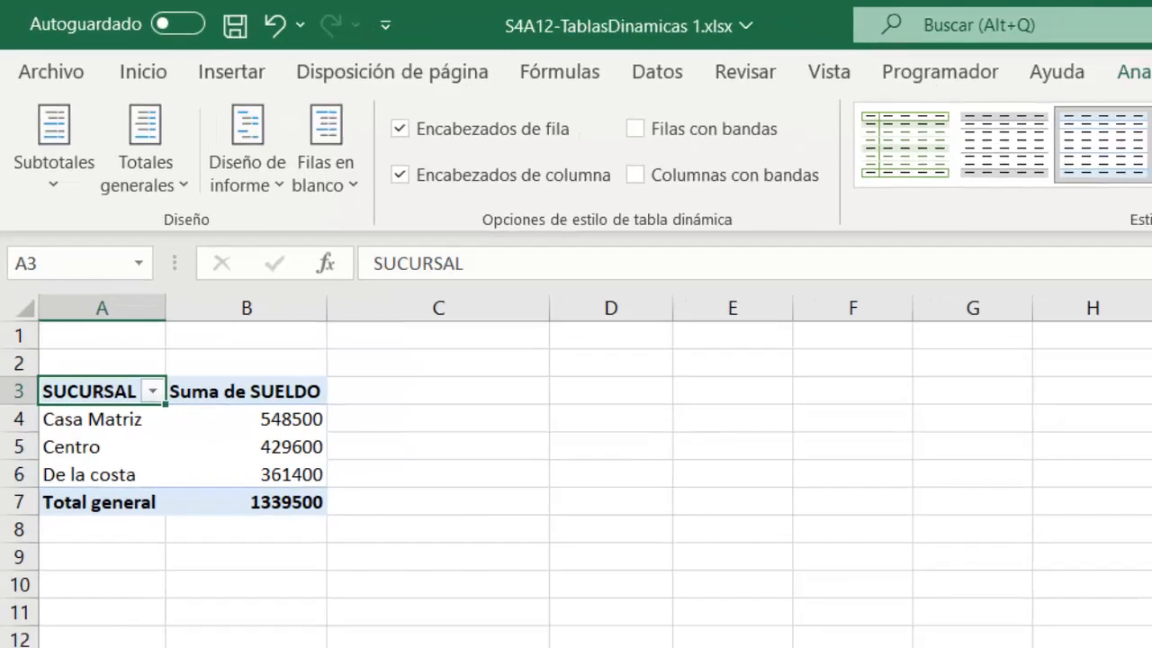
Step: Check task B in the exercise PDF and replace SUCURSAL and Suma de SUELDO in the pivot table with DEPARTAMENTO in rows
key("alt+Tab")
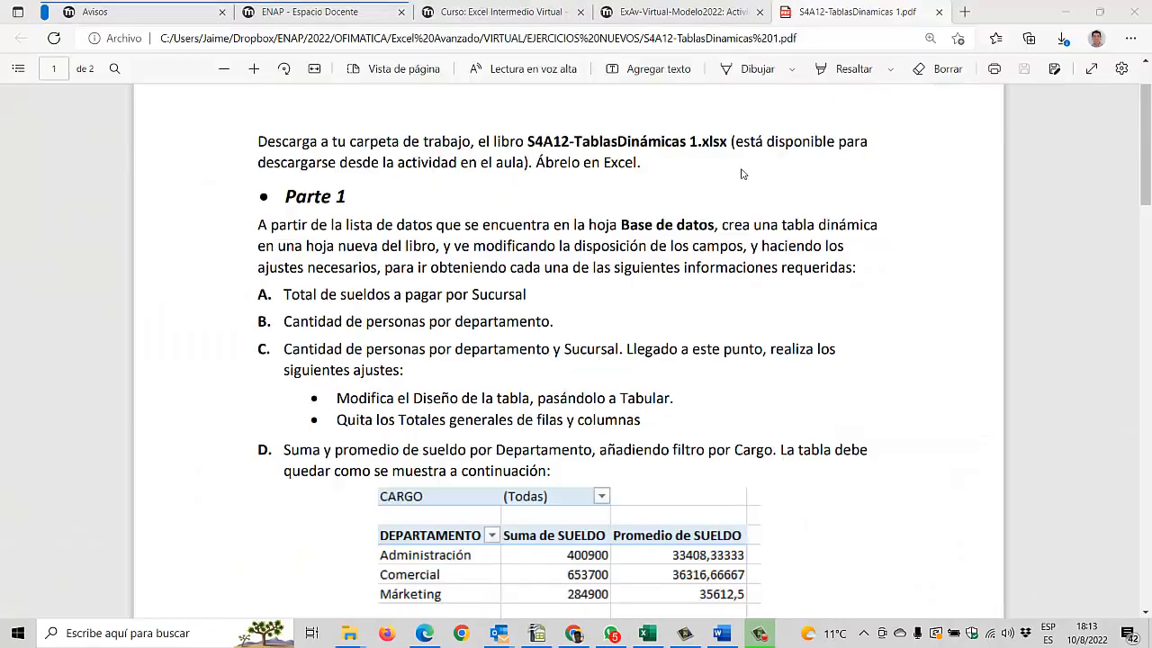
scroll(382, 316, "down", 2)
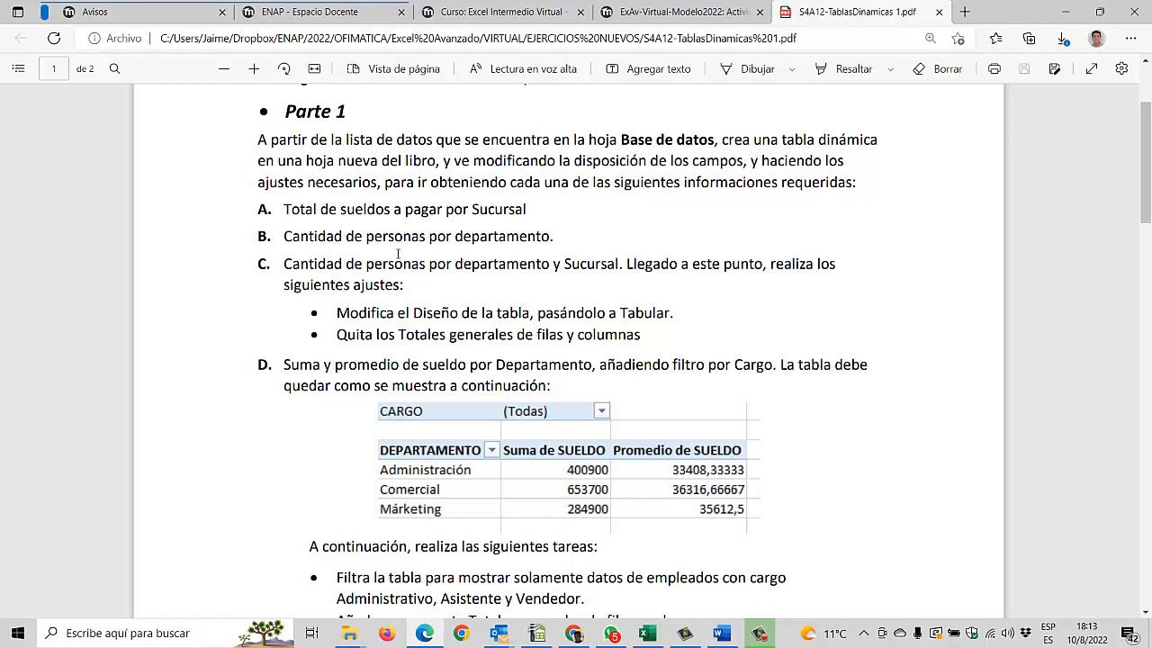
key("alt+Tab")
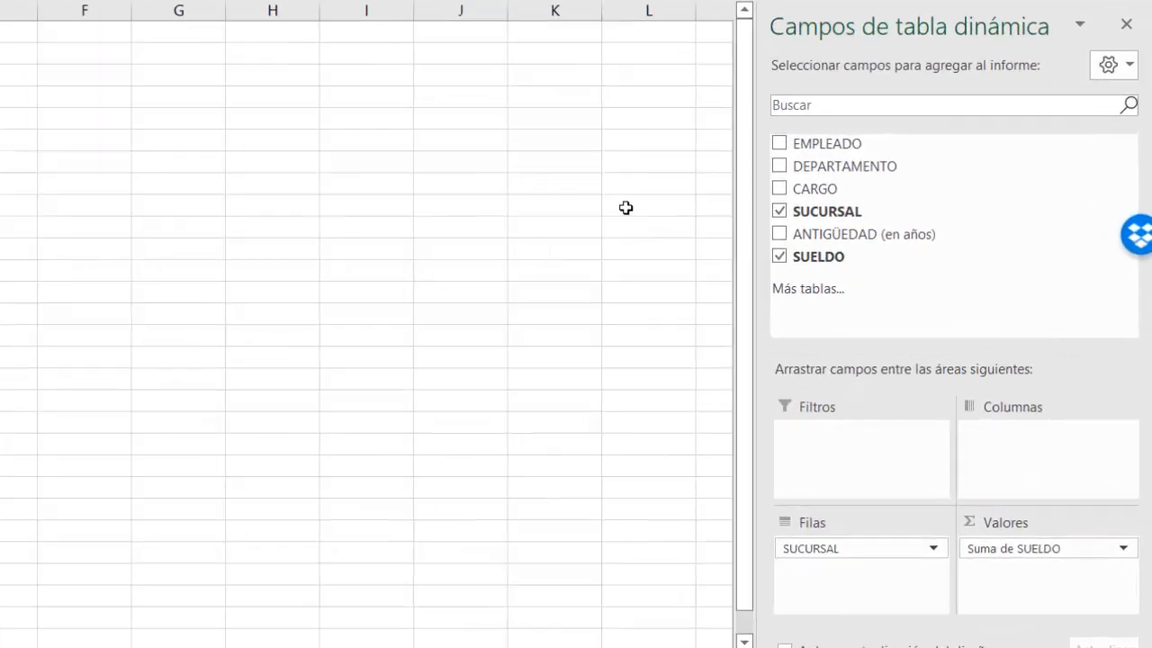
left_click_drag(1002, 581, 961, 268)
left_click_drag(801, 567, 846, 270)
left_click_drag(846, 124, 954, 621)
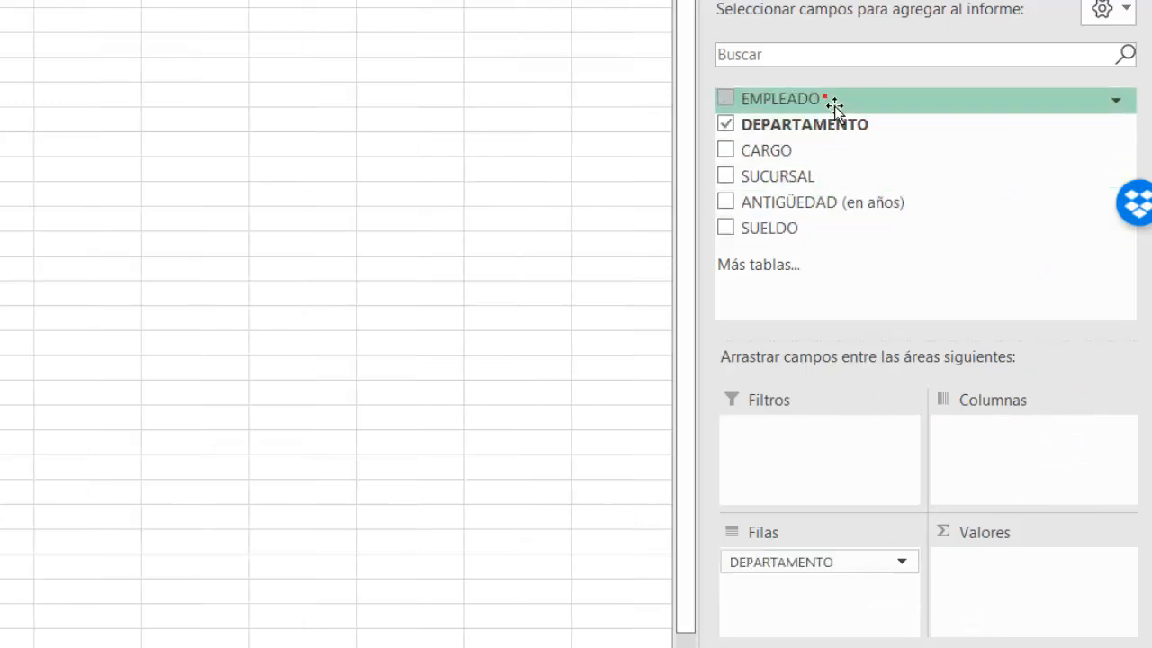
Step: Add EMPLEADO to the pivot table's values as a count, with its header renamed Cantidad de EMPLEADOS and column B auto-fitted
left_click_drag(834, 102, 1052, 602)
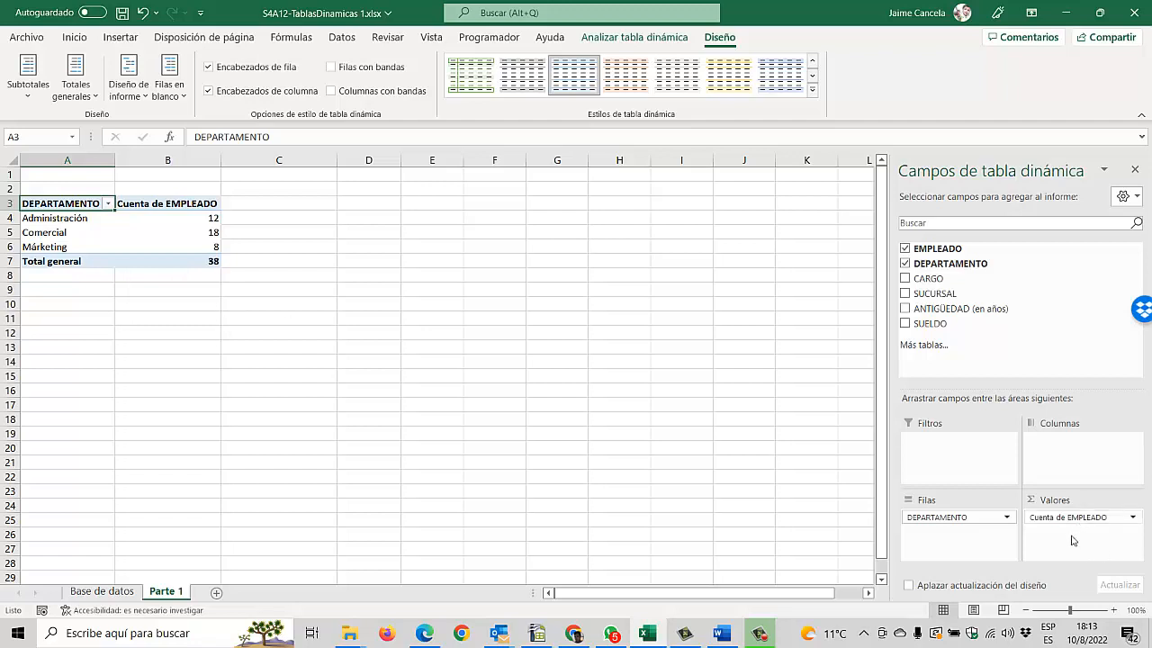
left_click(158, 206)
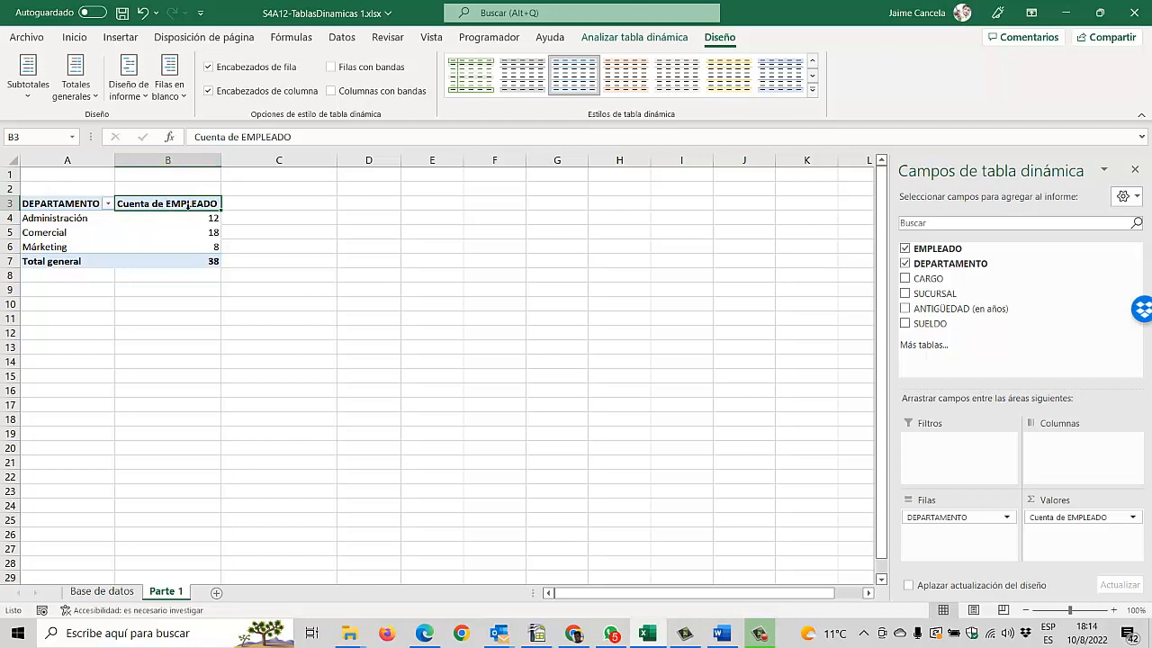
left_click(243, 137)
left_click_drag(245, 139, 194, 139)
type("Cantidad de")
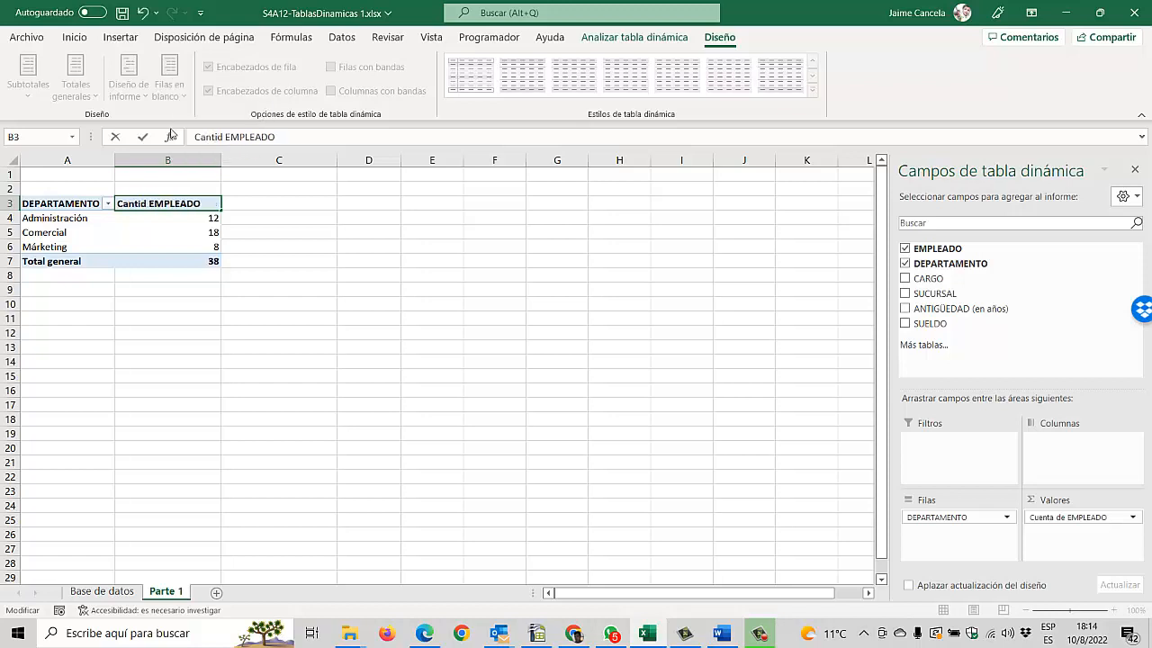
left_click(354, 144)
type("S")
key("Return")
double_click(221, 161)
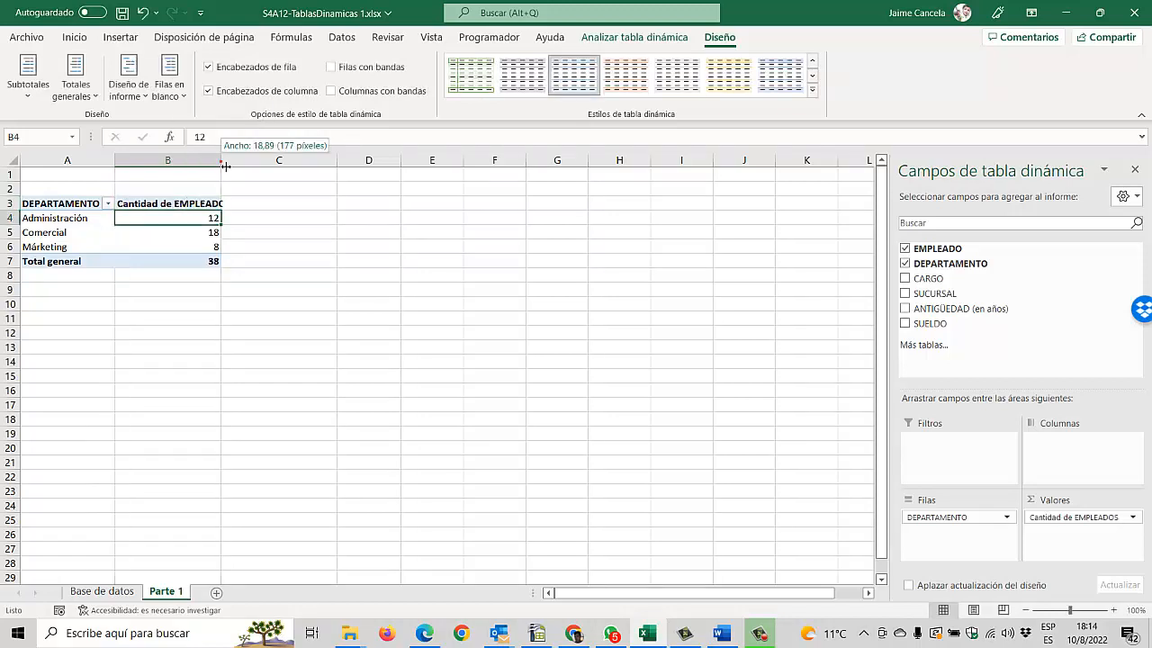
left_click(159, 235)
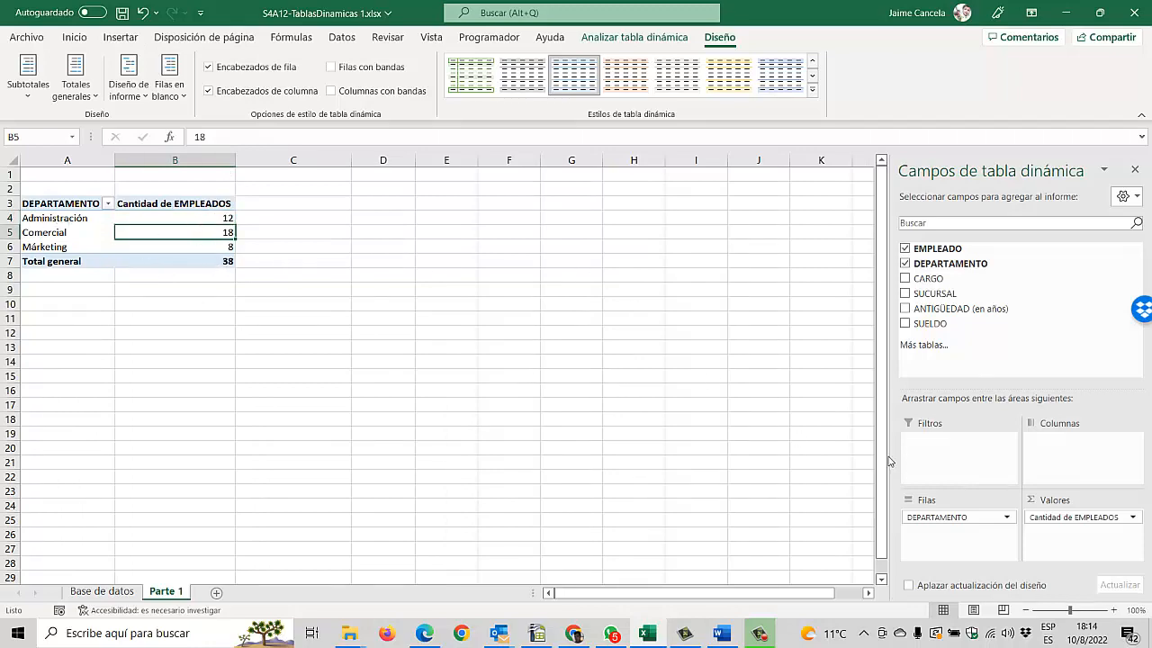
Step: Check task C in the exercise PDF and add SUCURSAL to the pivot table's columns
key("alt+Tab")
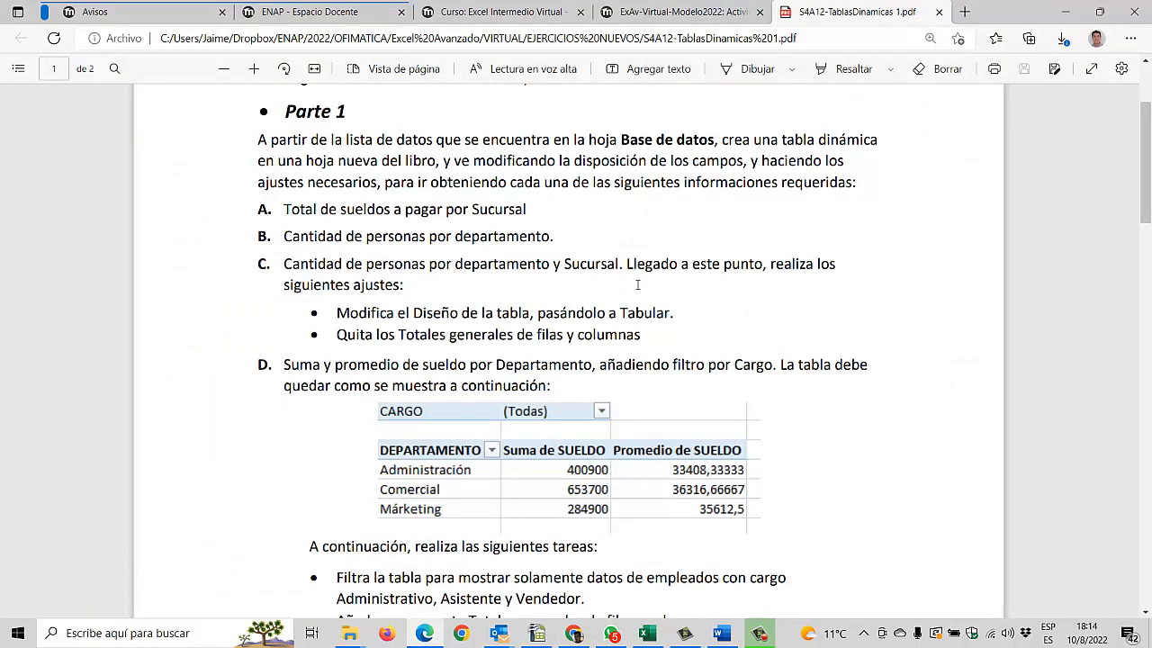
key("alt+Tab")
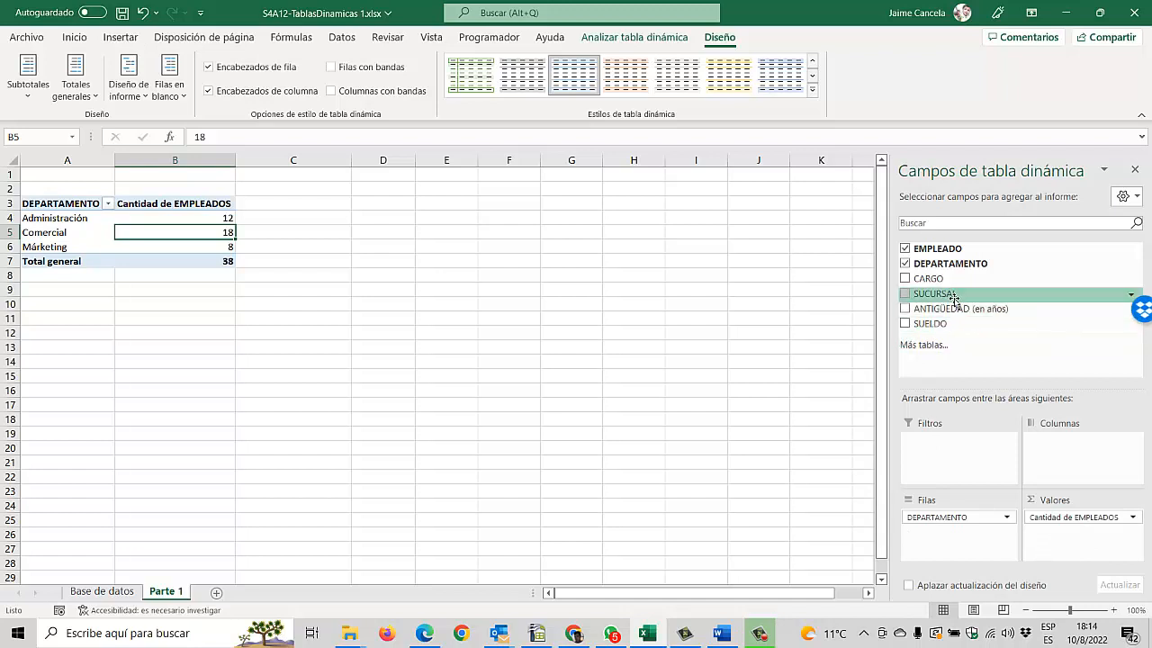
left_click_drag(954, 297, 1077, 459)
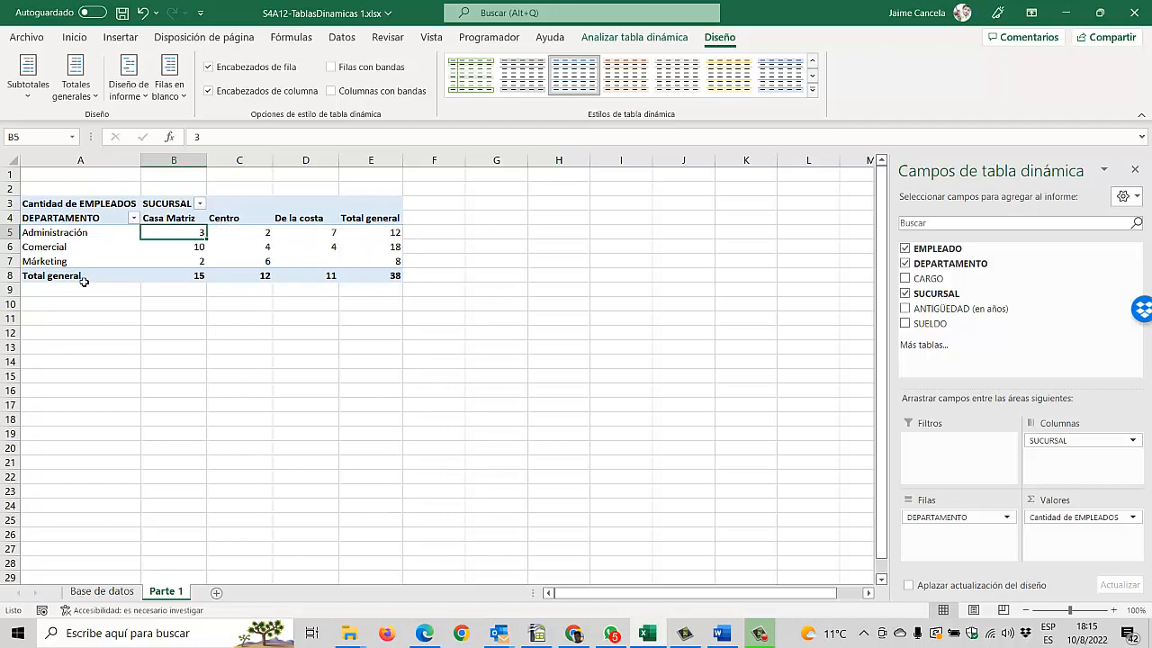
mouse_move(293, 285)
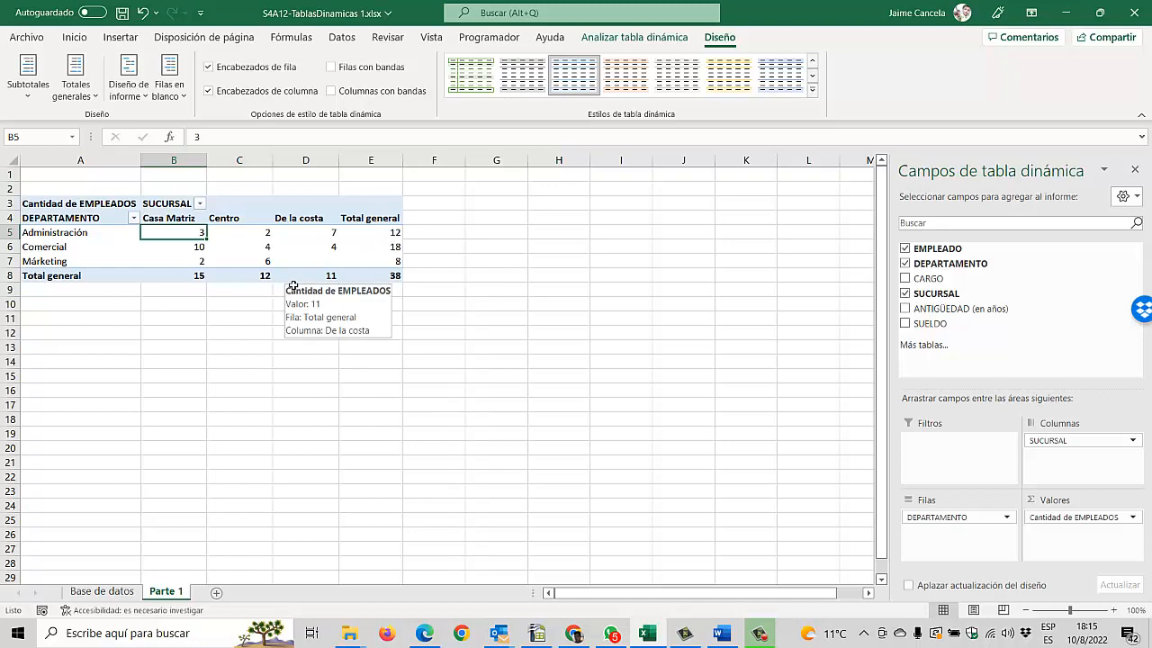
Step: Check the layout instruction of task C in the PDF and change the pivot table's report layout to tabular form
key("alt+Tab")
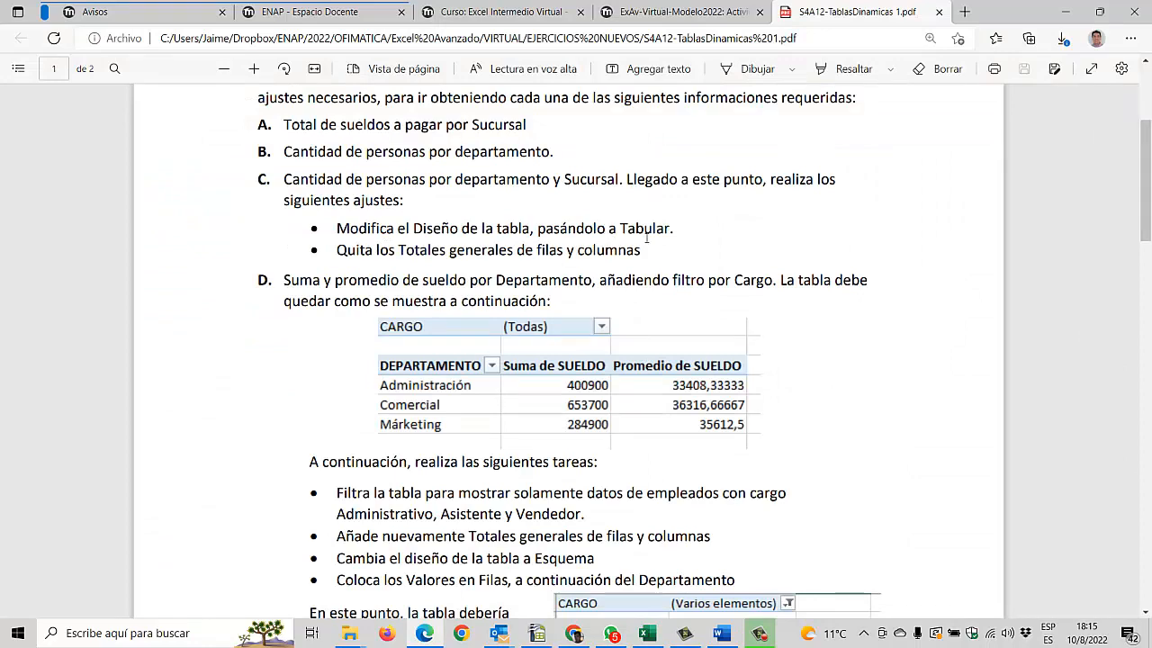
key("alt+Tab")
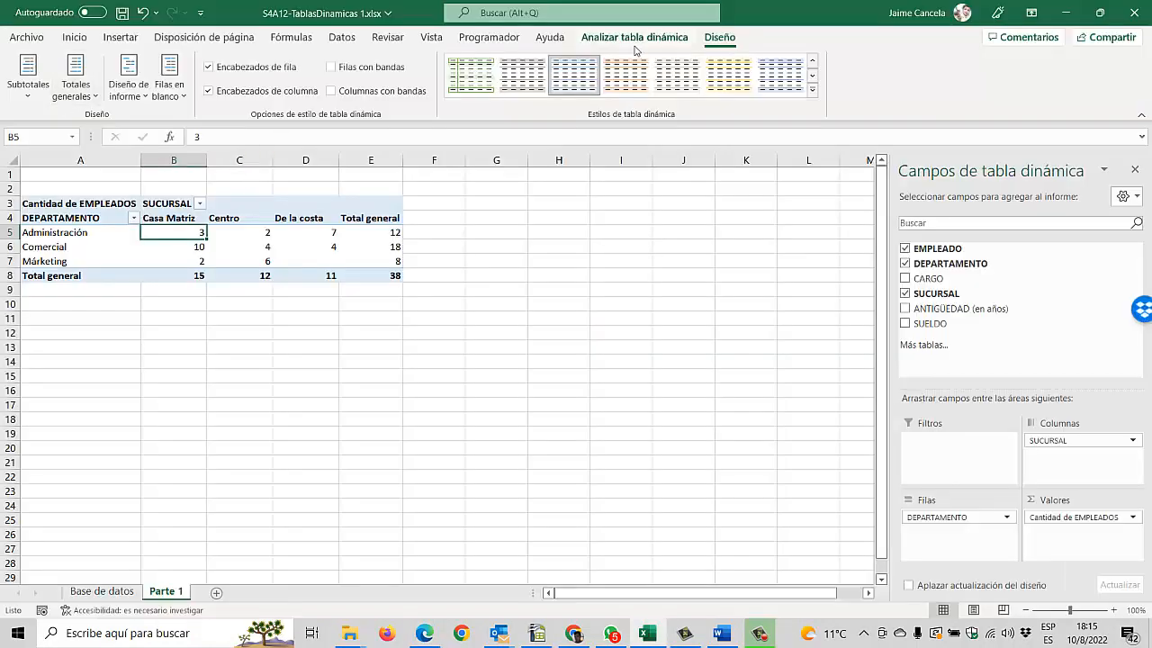
left_click(127, 95)
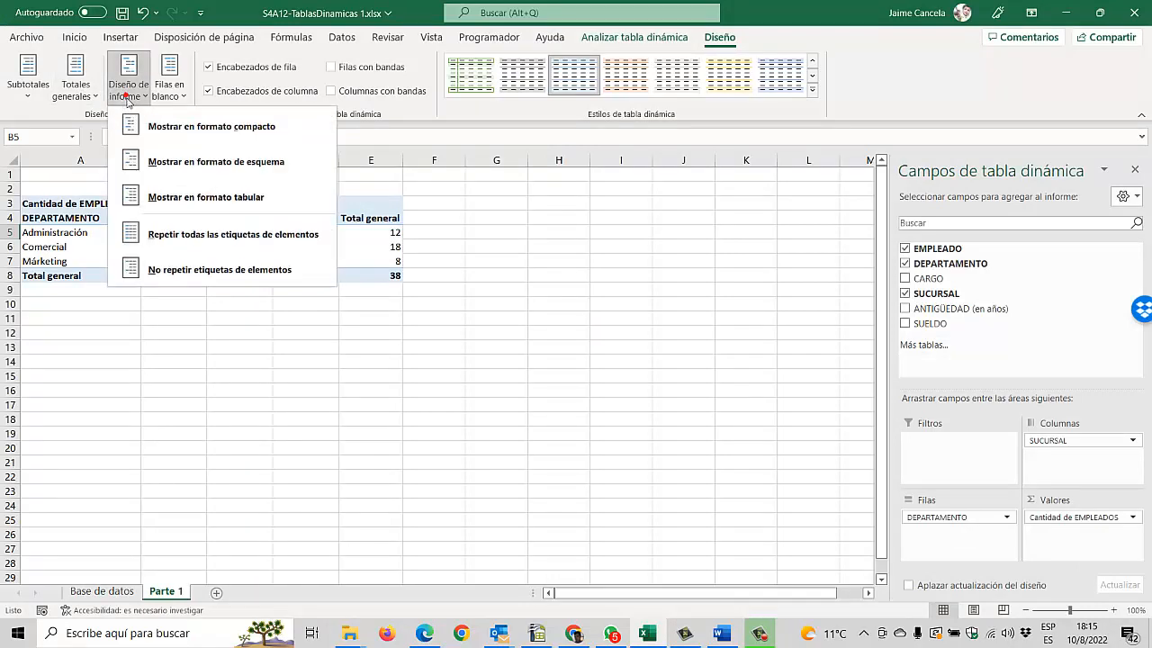
left_click(160, 202)
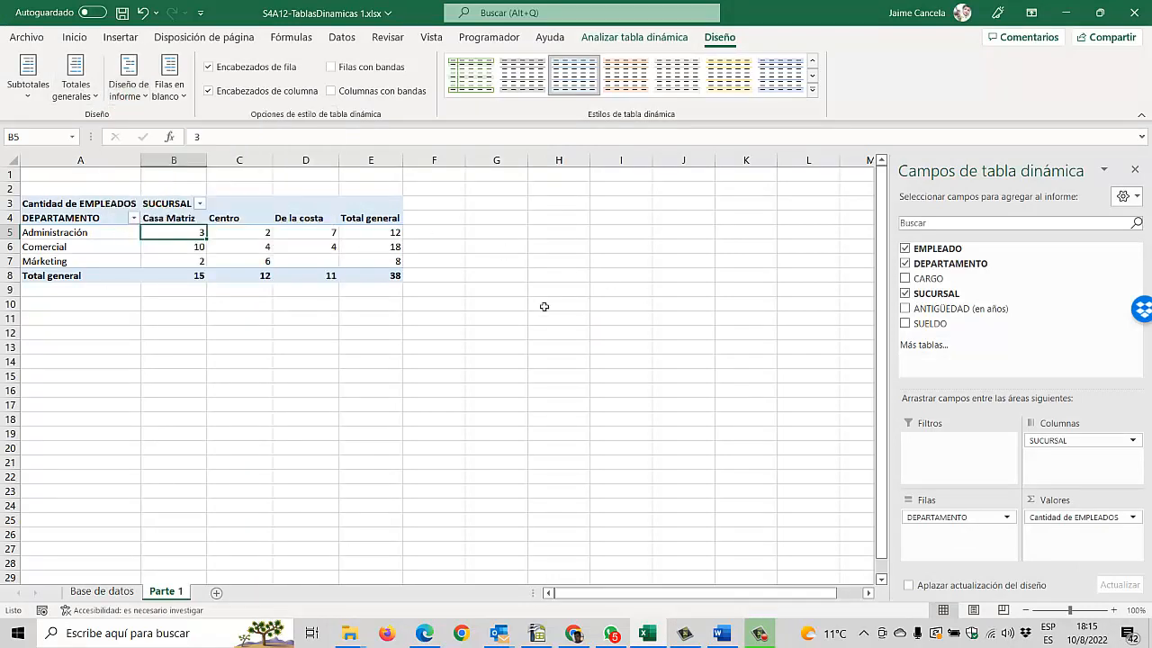
left_click(82, 262)
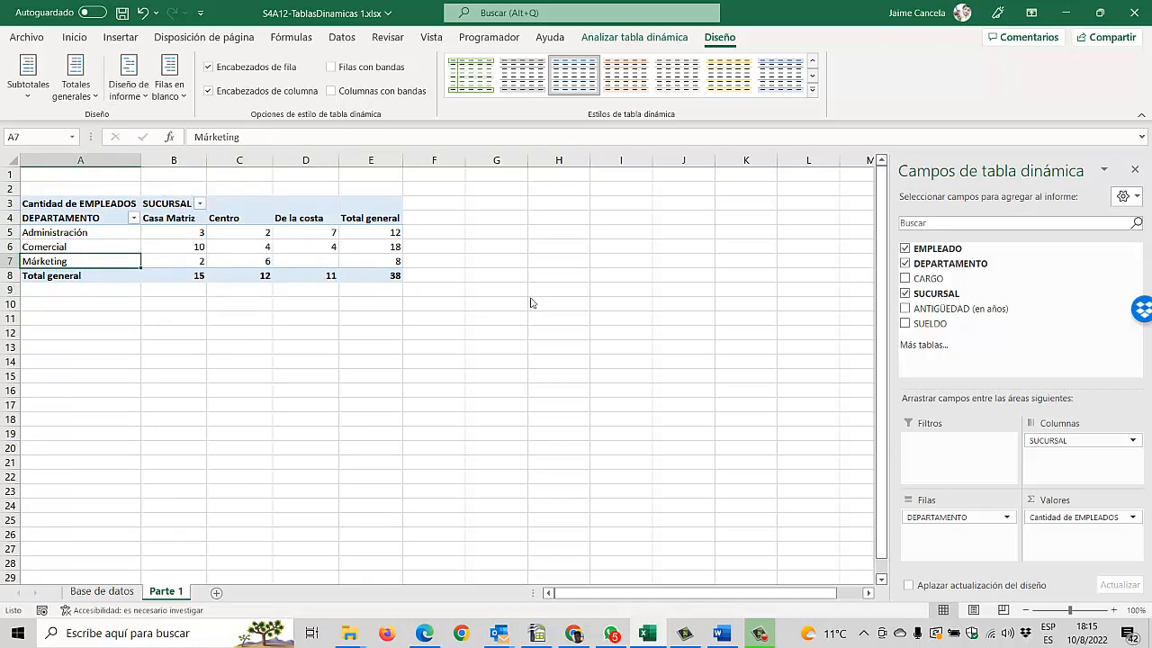
Step: Check the totals instruction of task C in the PDF and turn off the pivot table's grand totals for rows and columns
key("alt+Tab")
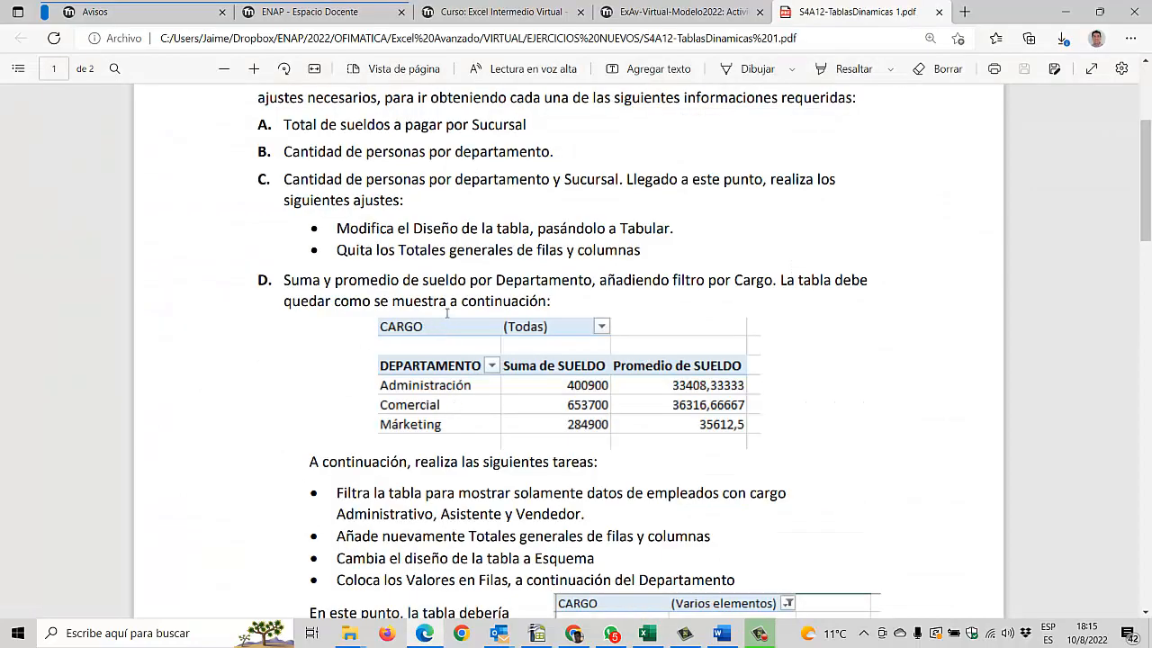
key("alt+Tab")
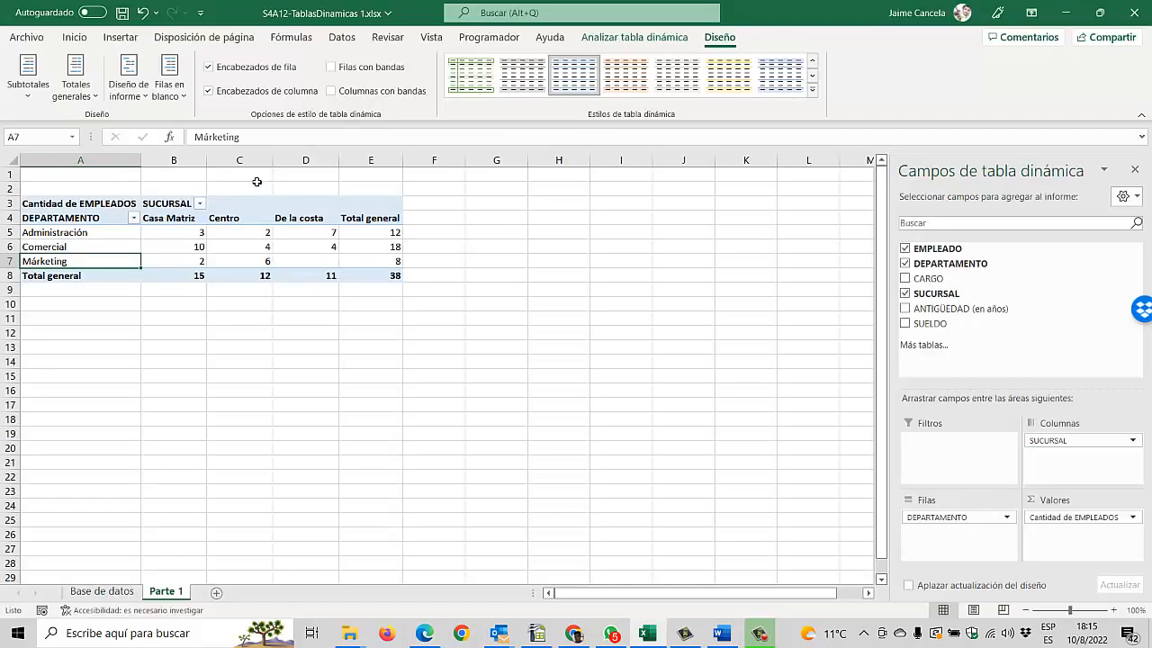
left_click(86, 94)
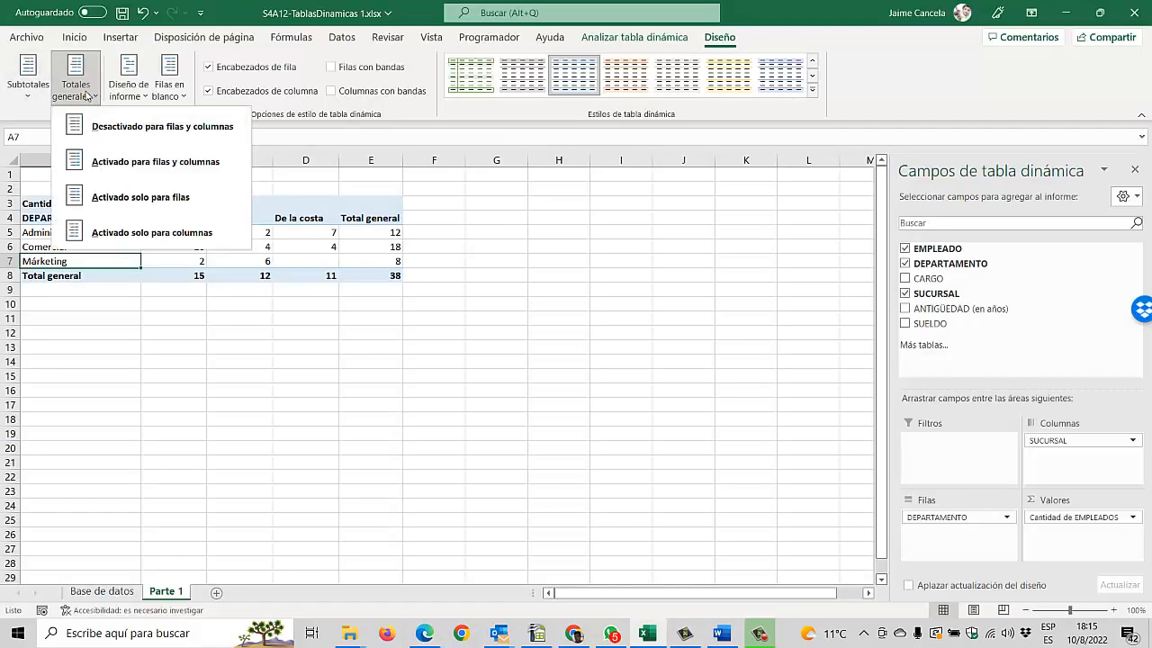
left_click(728, 40)
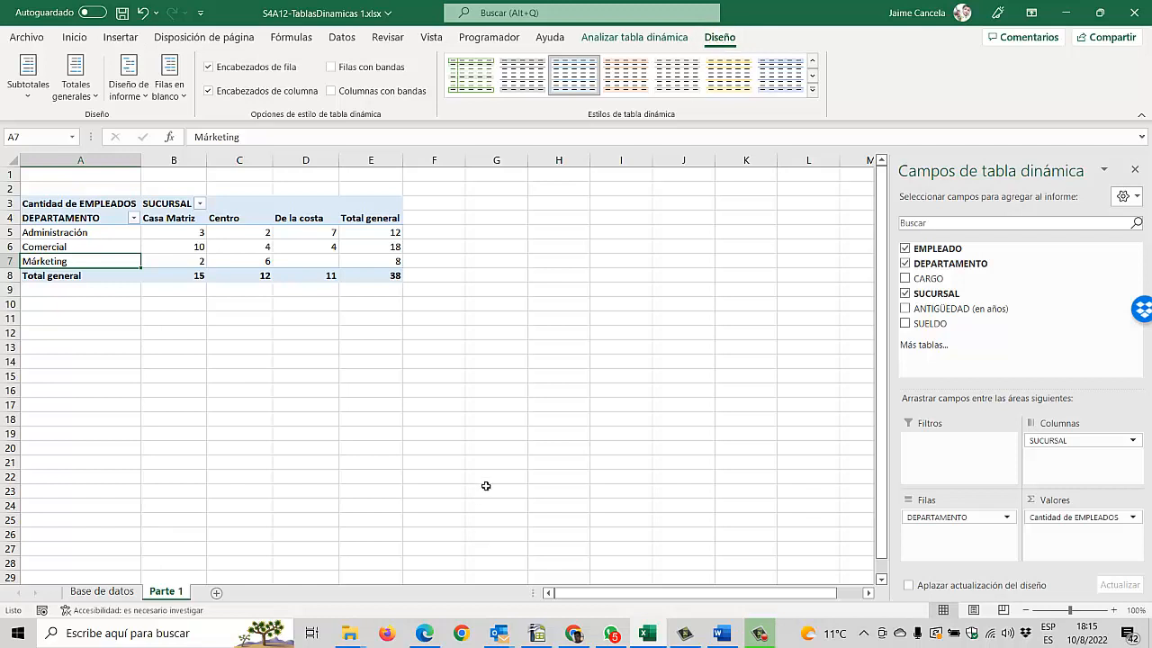
left_click(496, 419)
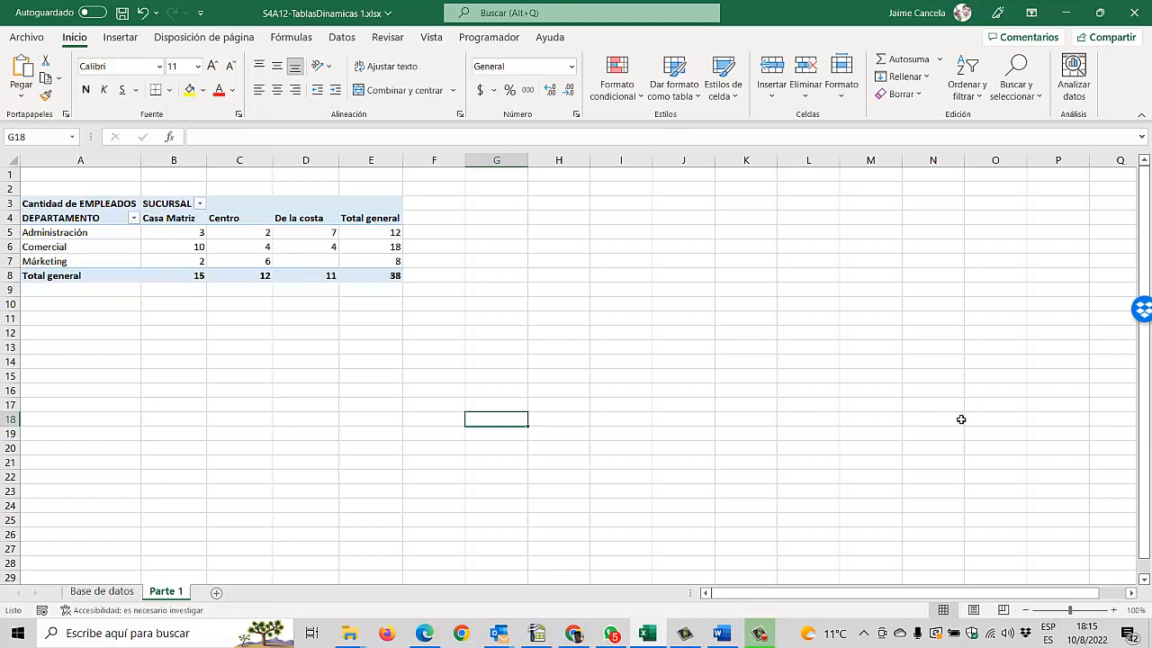
left_click(167, 250)
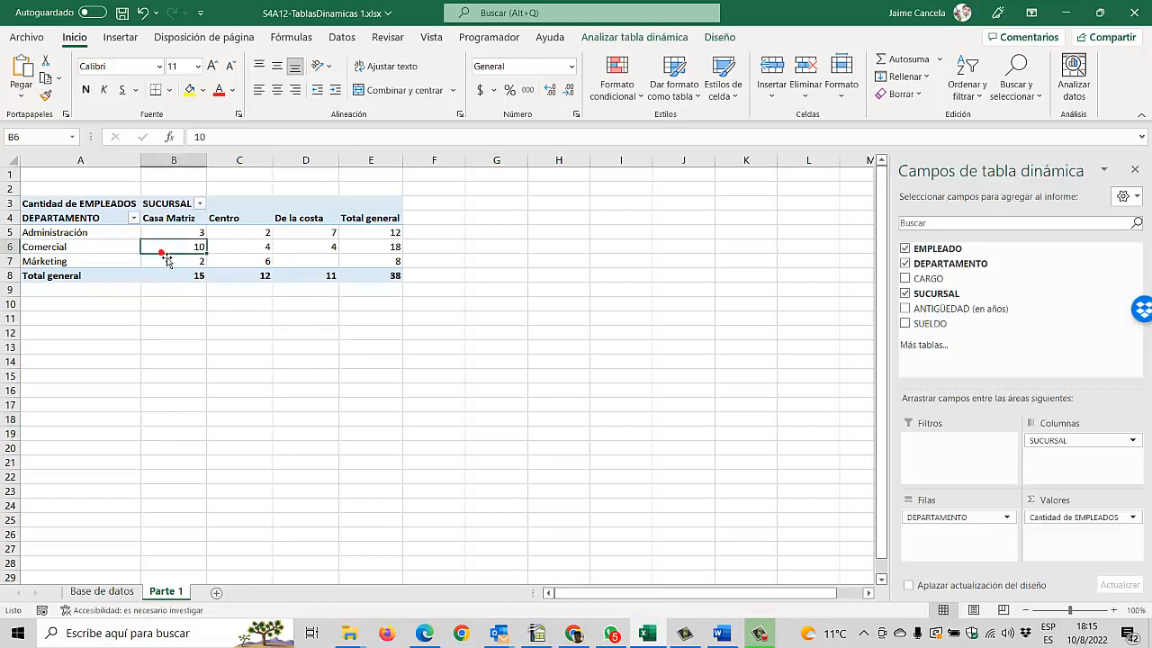
left_click(720, 37)
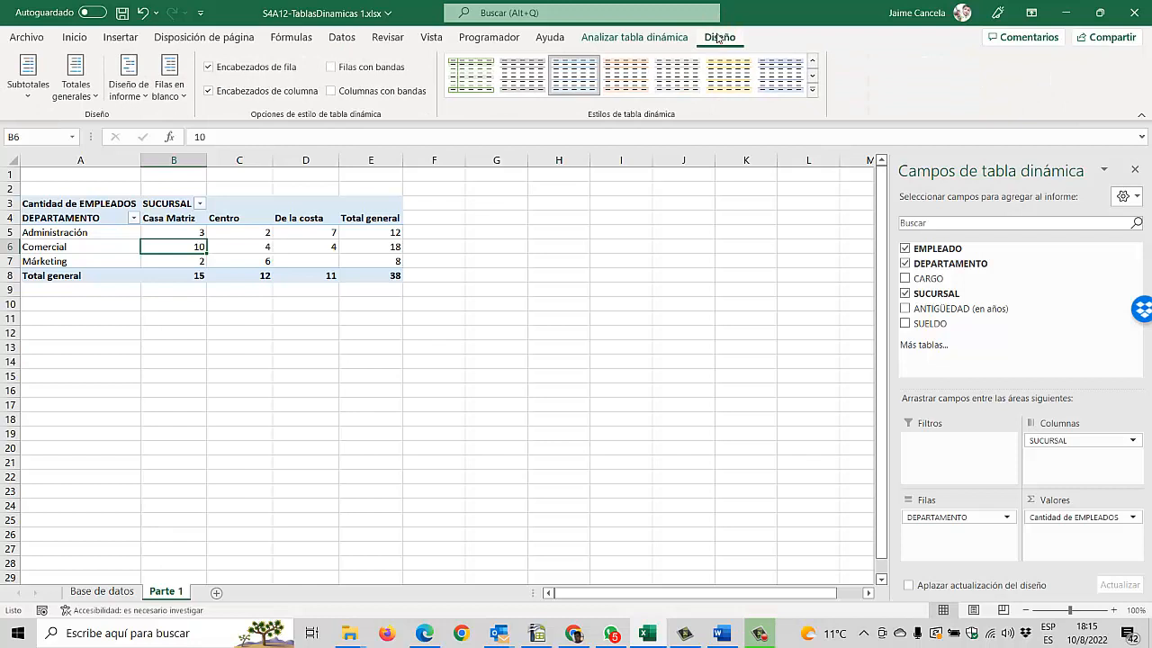
left_click(86, 100)
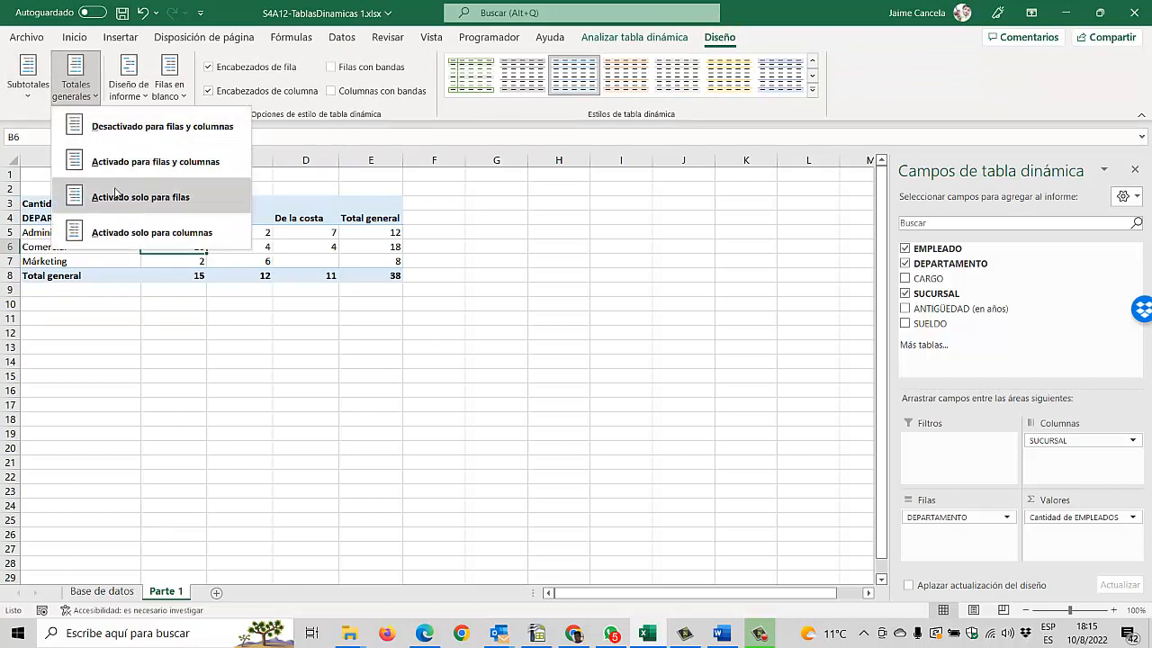
left_click(140, 129)
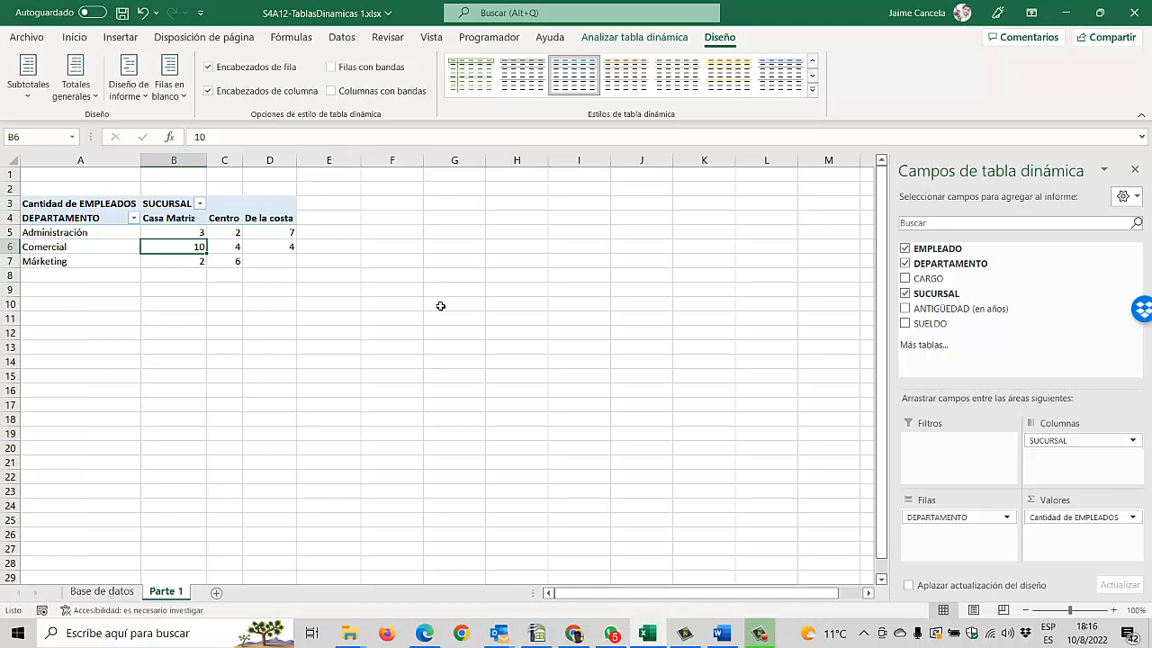
Step: Check task D in the PDF and replace SUCURSAL and Cantidad de EMPLEADOS in the pivot table with the sum of SUELDO in values
key("alt+Tab")
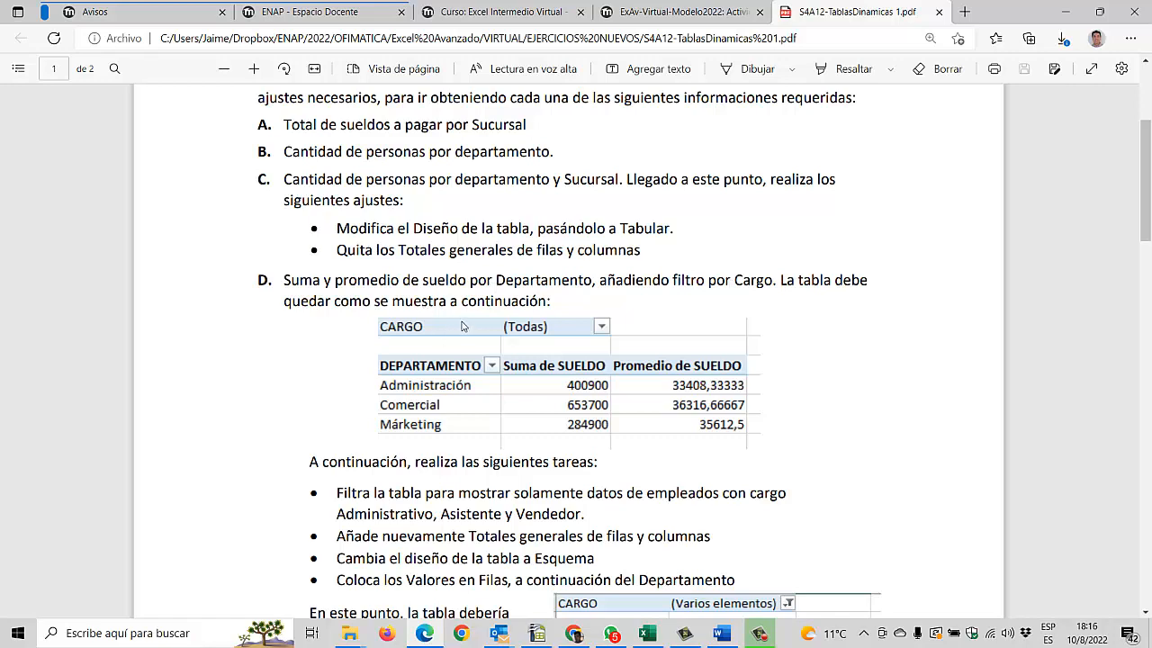
key("alt+Tab")
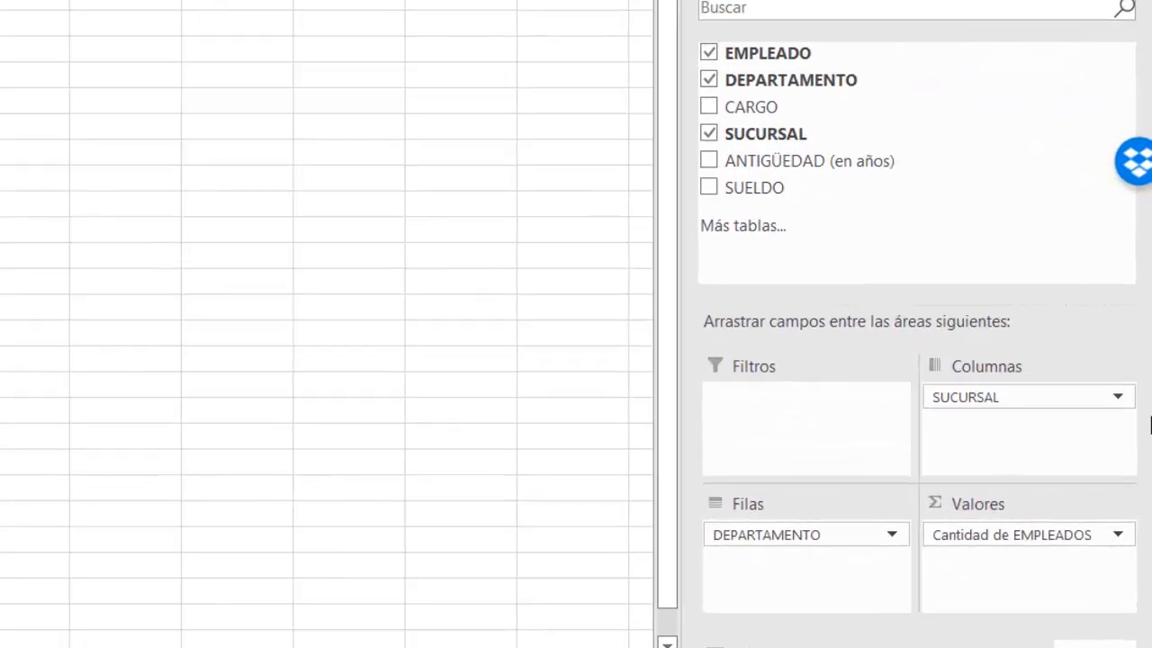
left_click_drag(1079, 401, 1071, 243)
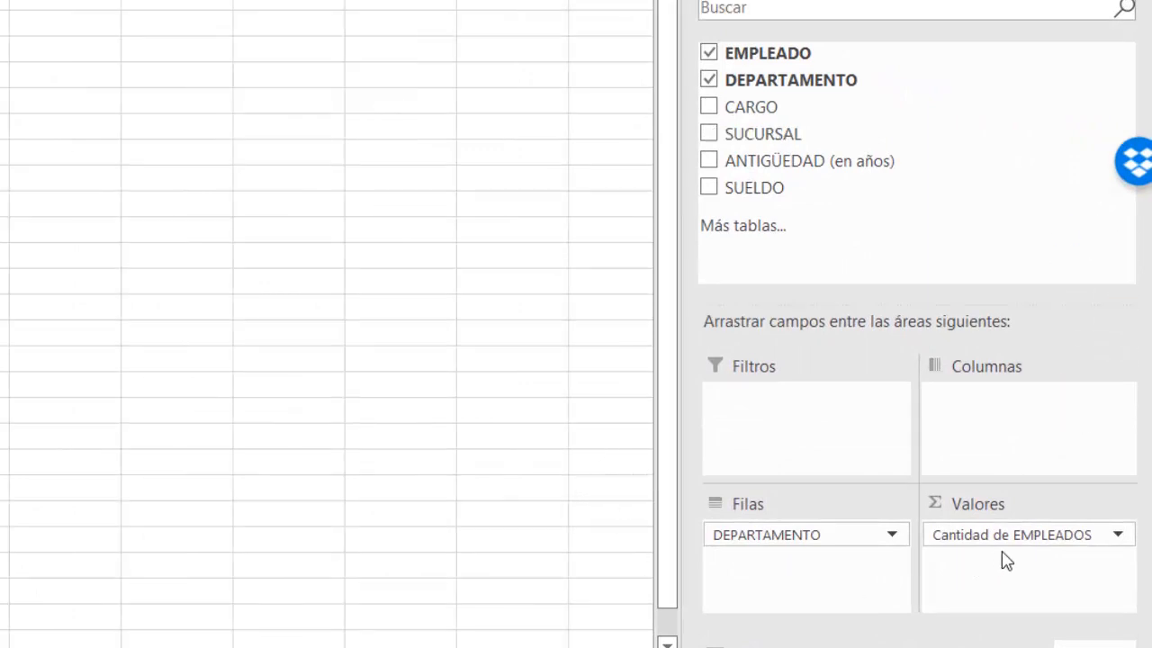
left_click_drag(1011, 543, 977, 224)
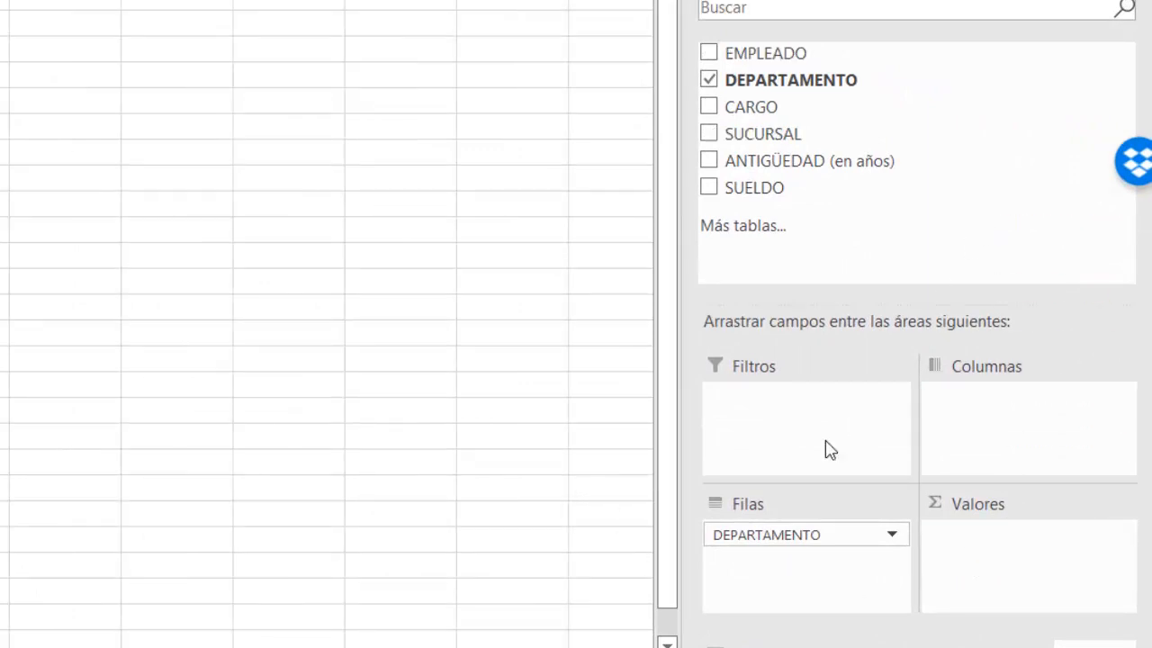
left_click_drag(785, 213, 992, 544)
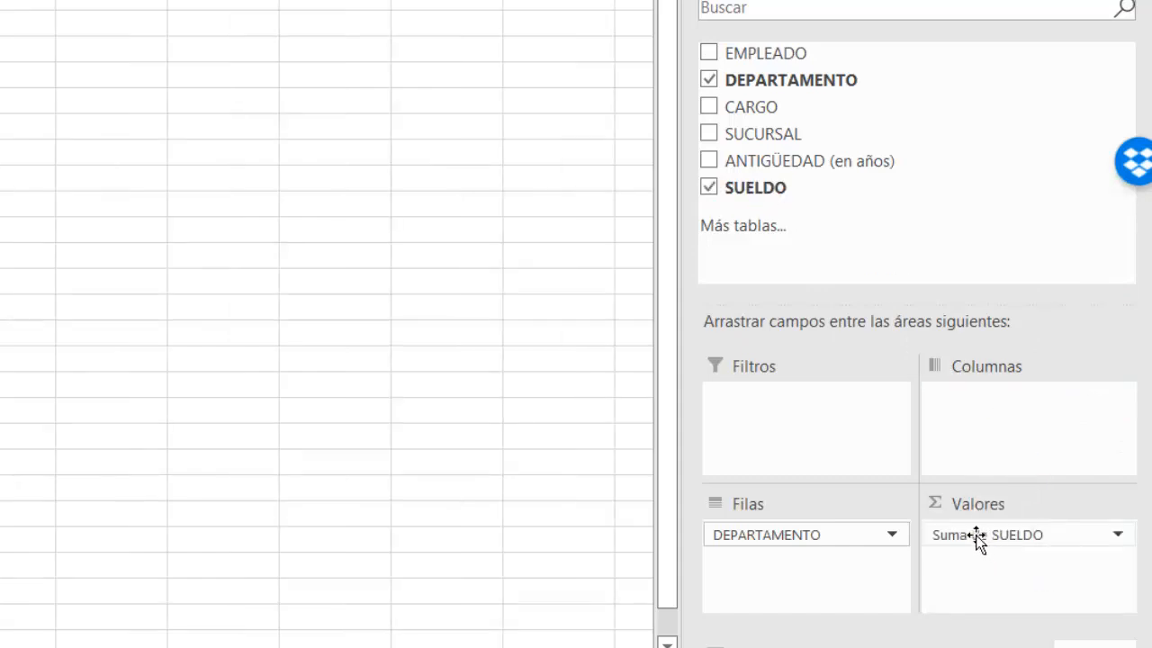
Step: Change the value field settings of Suma de SUELDO to summarize by Promedio
left_click(1118, 537)
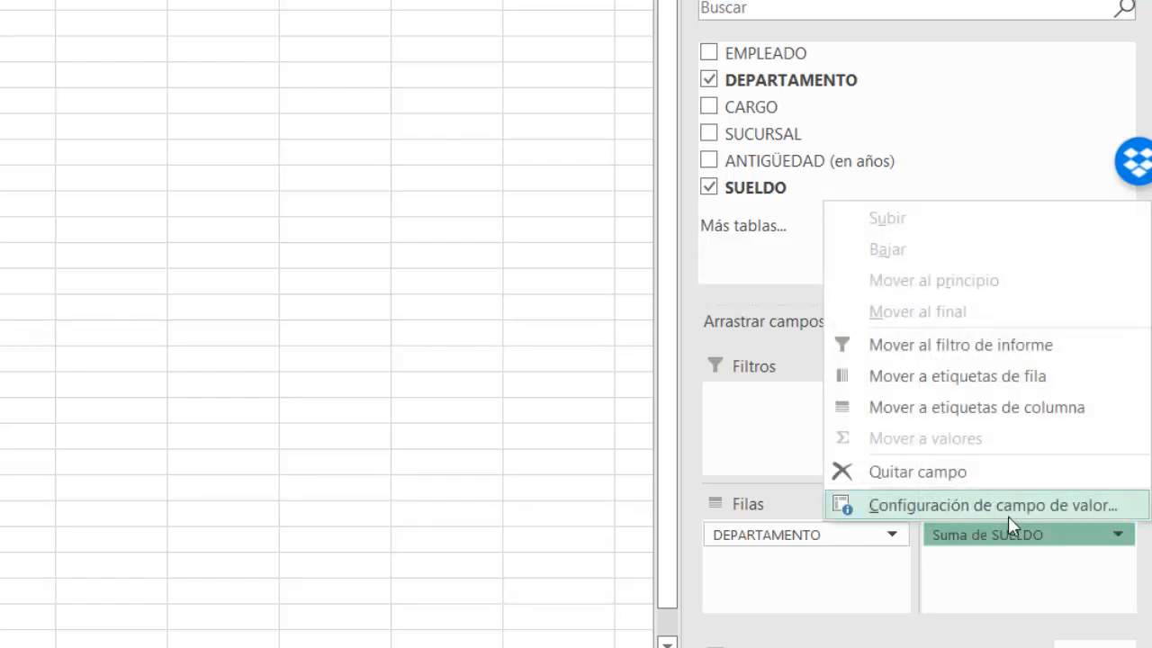
left_click(1015, 574)
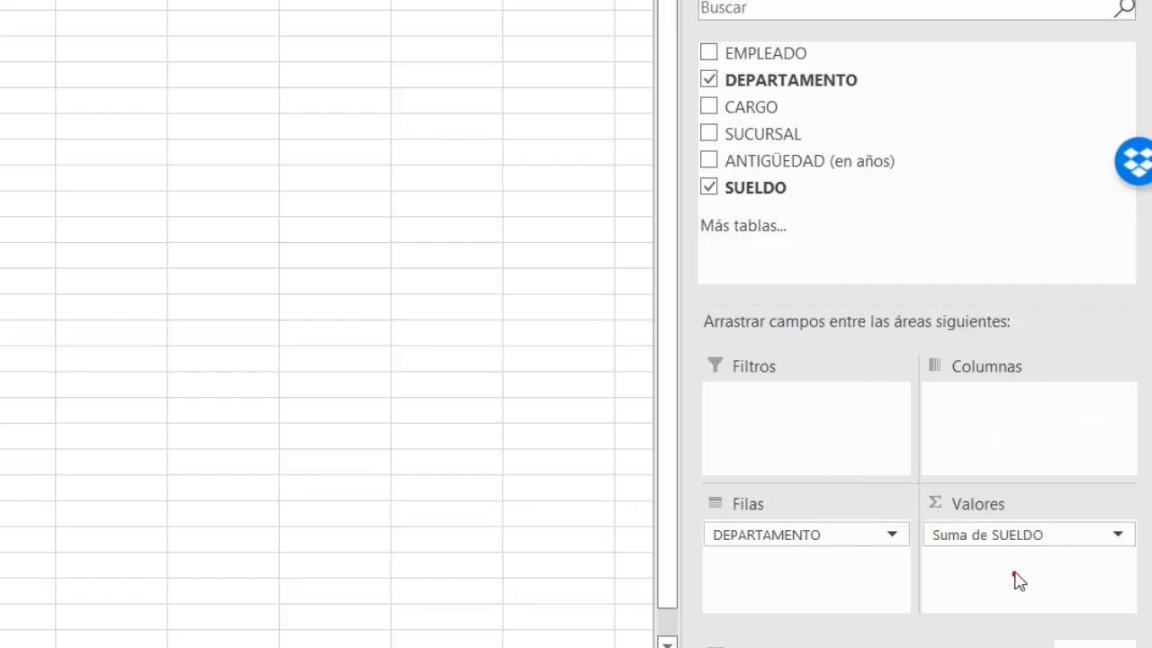
left_click(1119, 535)
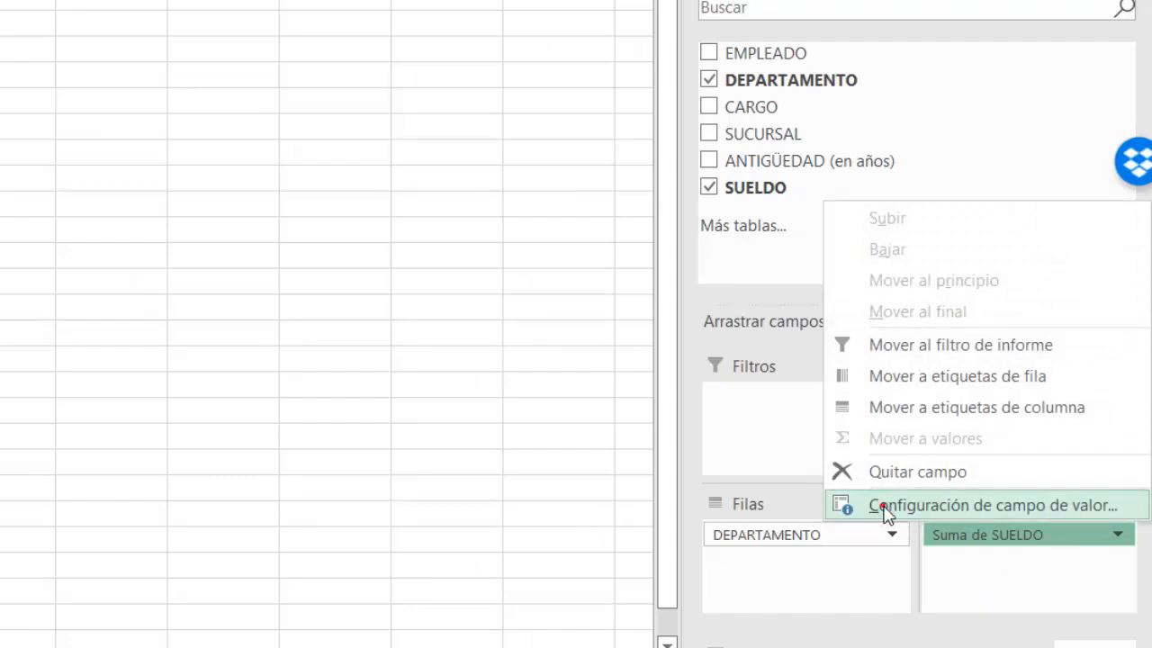
left_click(884, 507)
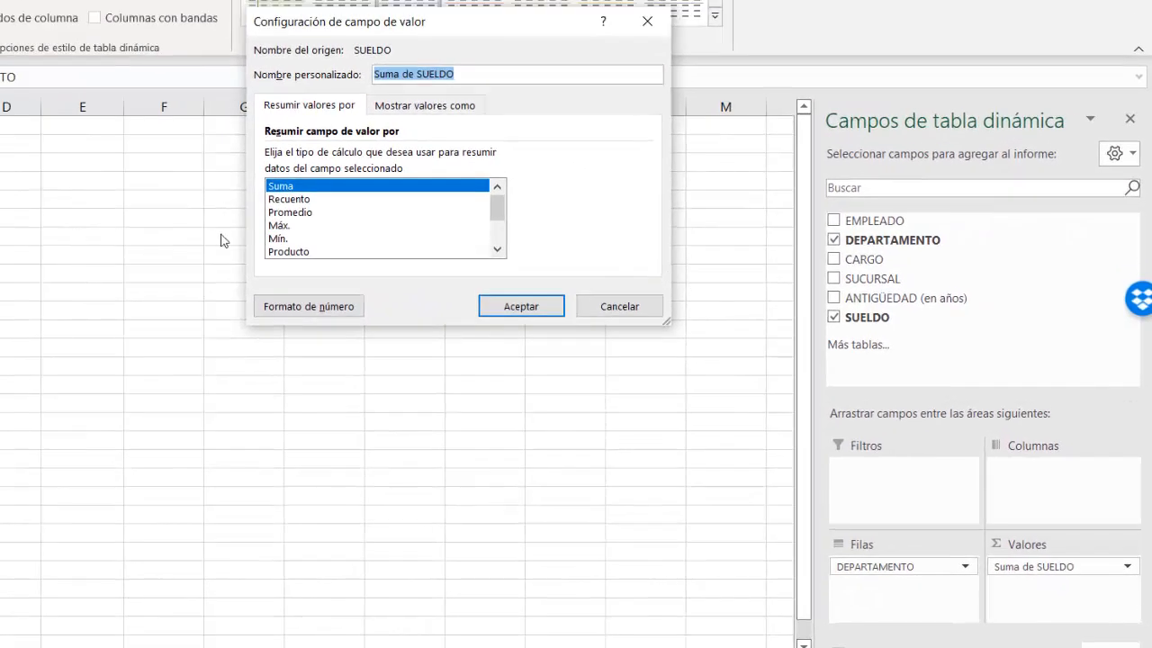
left_click(292, 212)
left_click(519, 309)
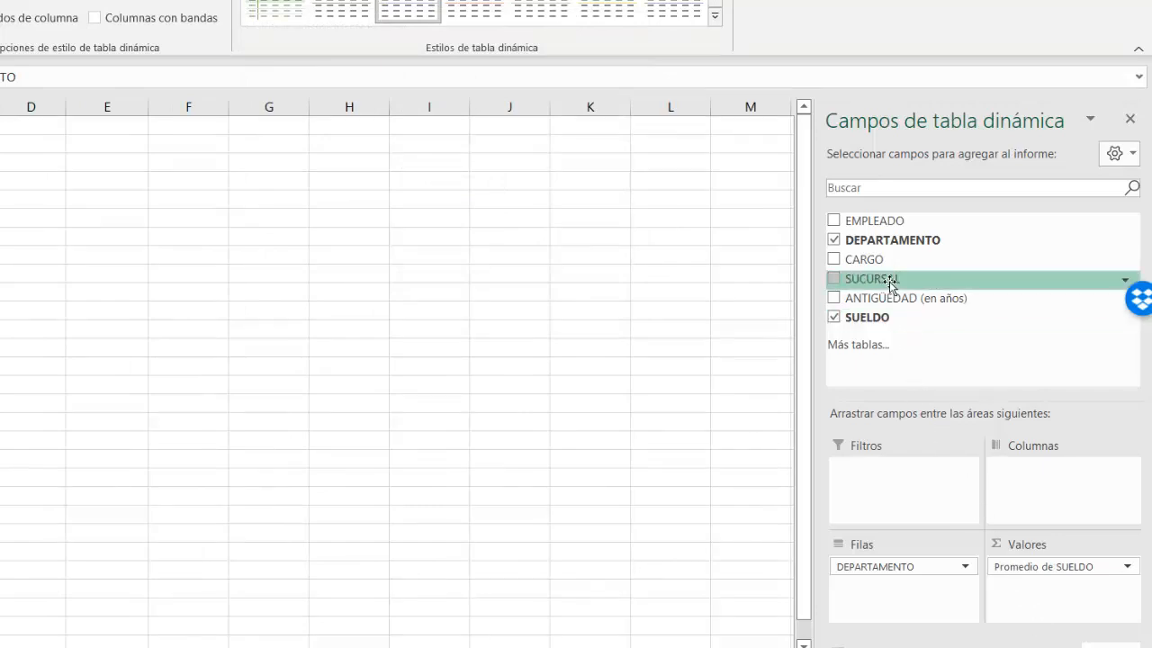
Step: Add the sum of SUELDO to the pivot table's values ahead of Promedio de SUELDO, and place CARGO in the filters
left_click_drag(876, 327, 1036, 600)
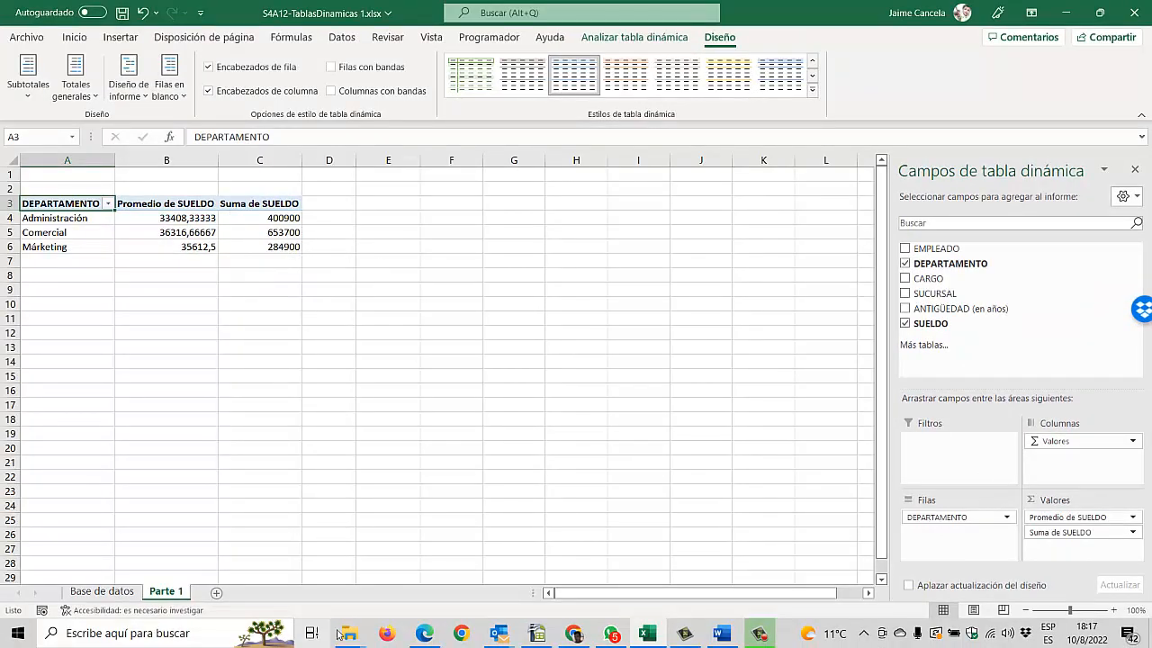
left_click(1056, 518)
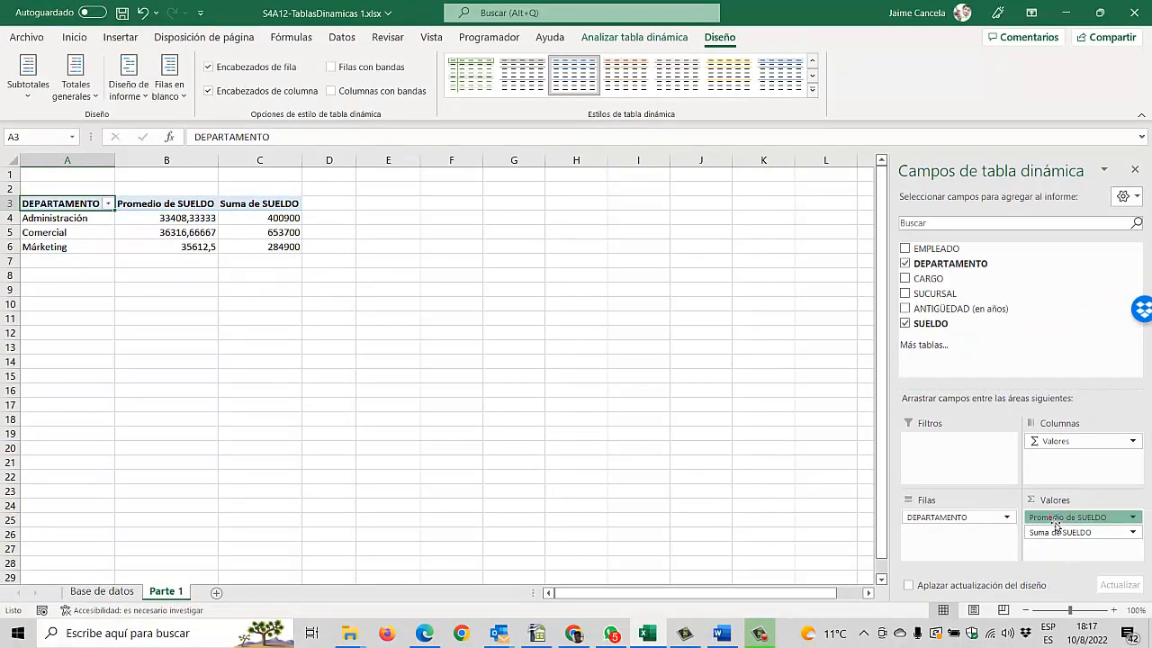
left_click_drag(1056, 522, 1067, 551)
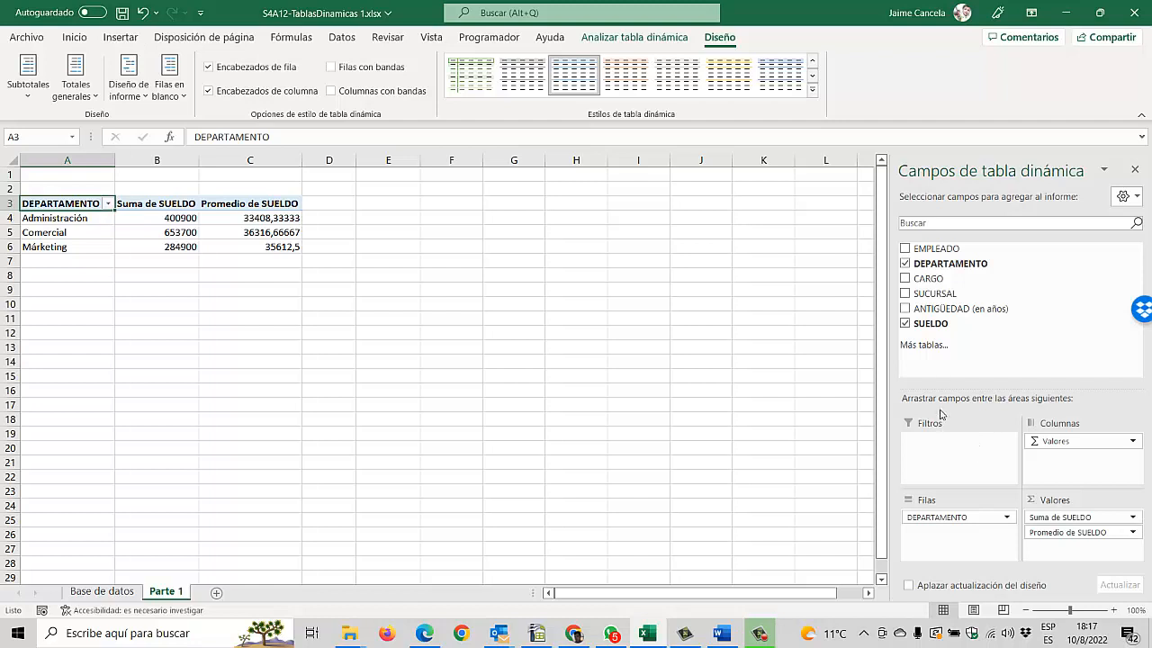
left_click_drag(932, 279, 956, 457)
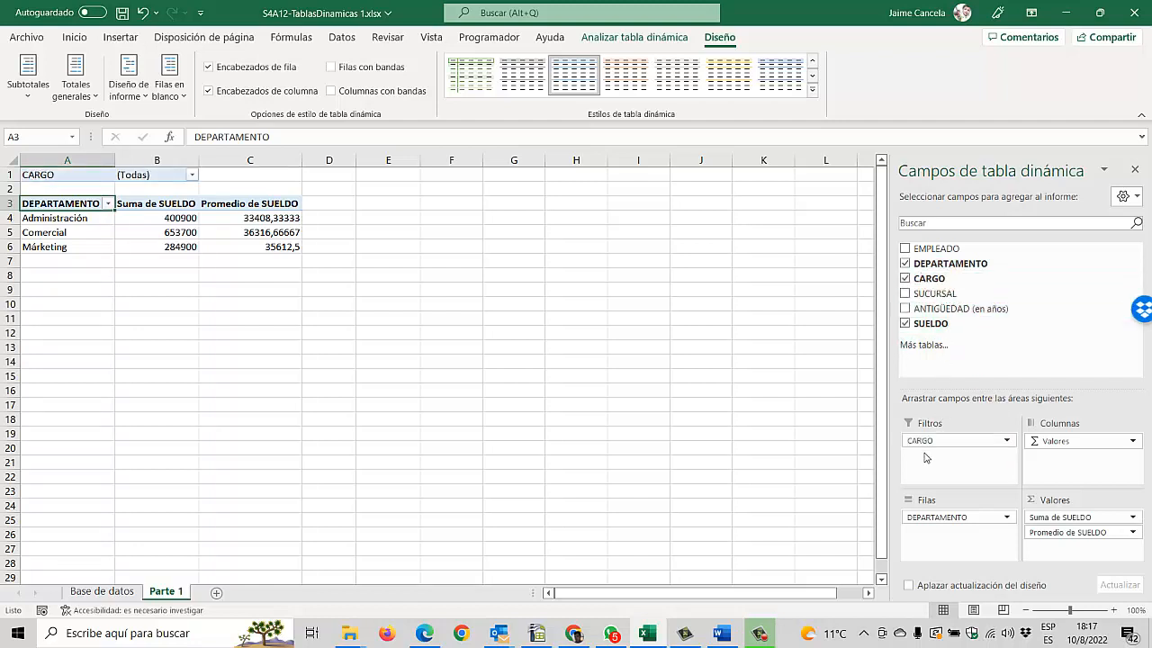
Step: Check the filter instruction in the PDF and filter CARGO to show only Administrativo, Asistente and Vendedor
key("alt+Tab")
scroll(576, 342, "down", 5)
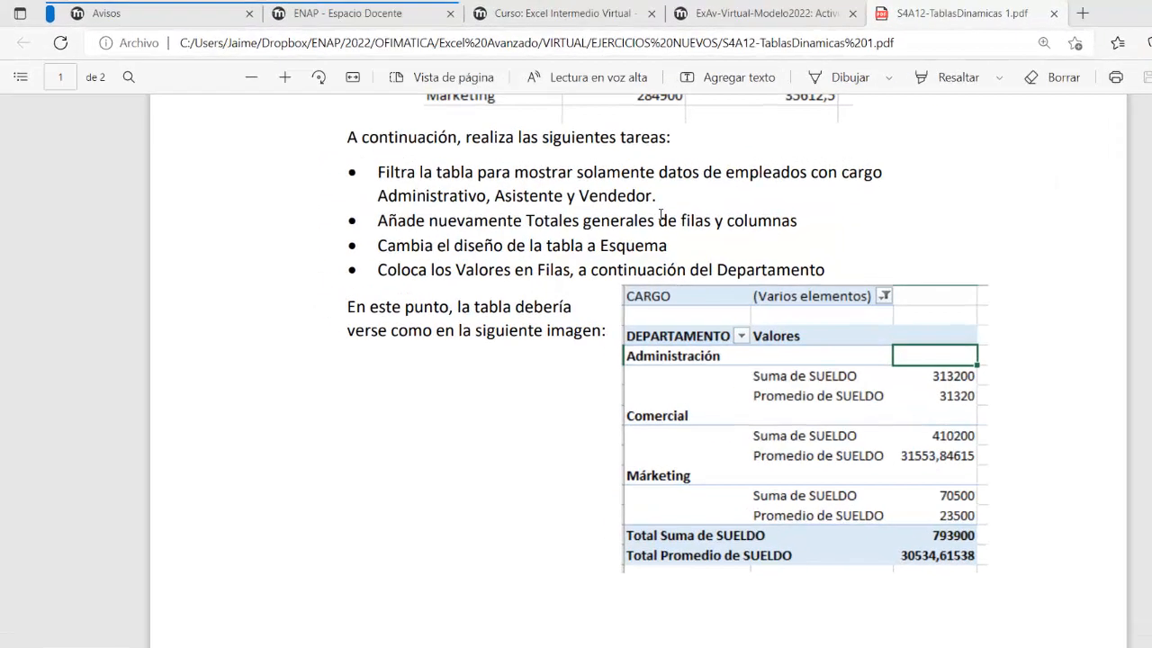
key("alt+Tab")
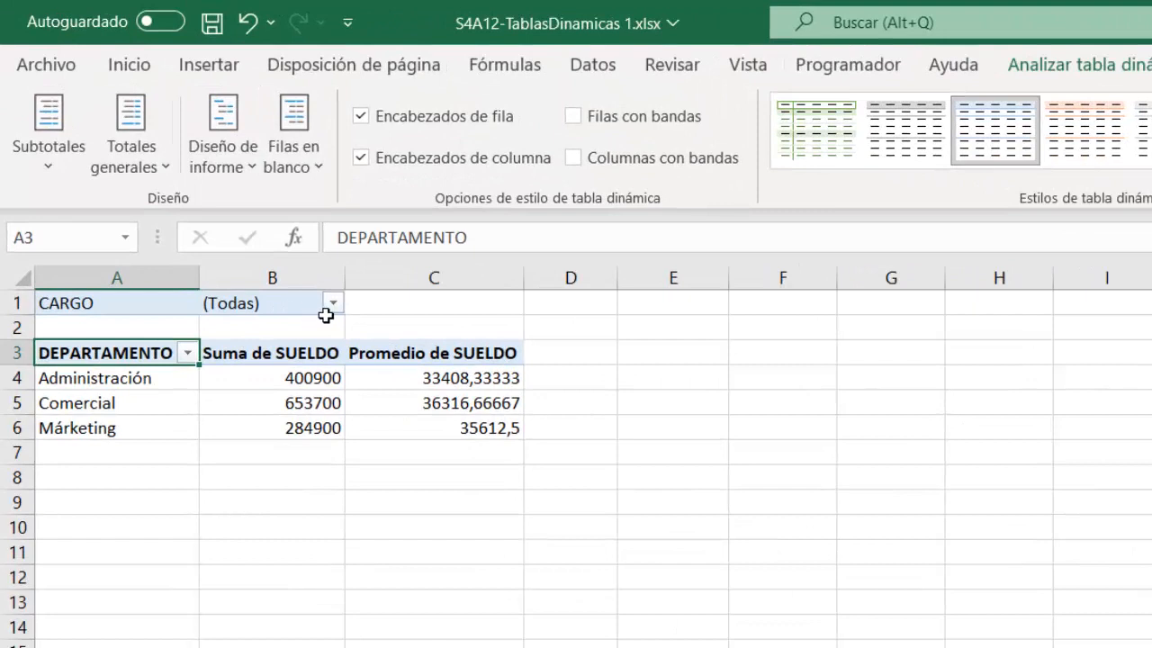
left_click(333, 303)
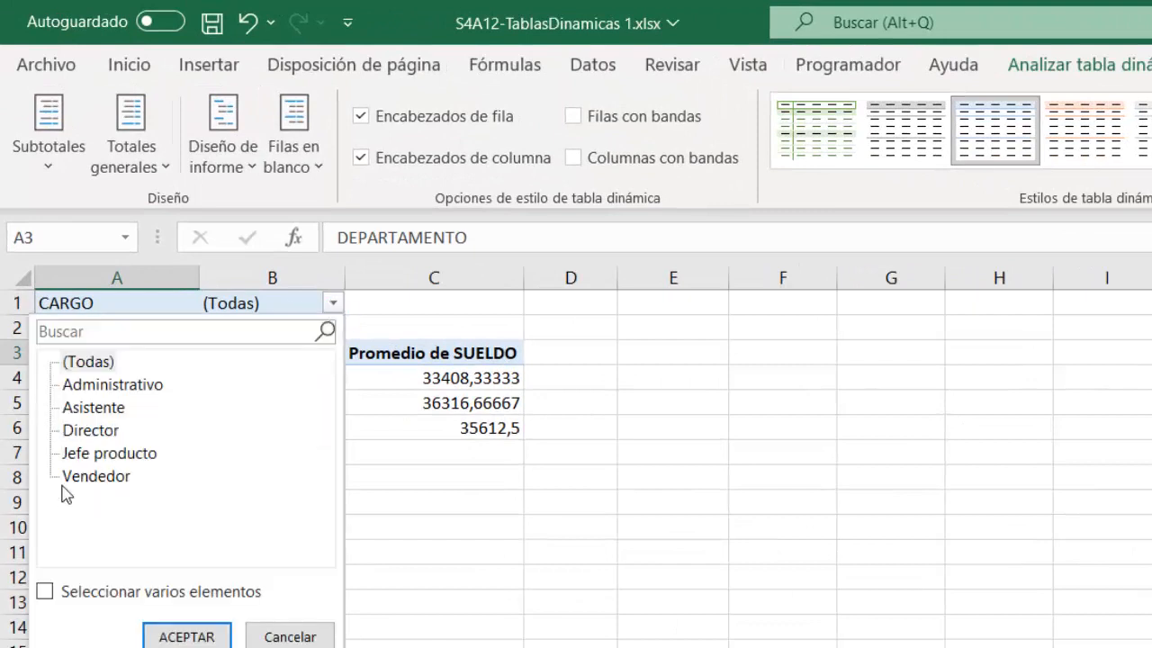
left_click(45, 591)
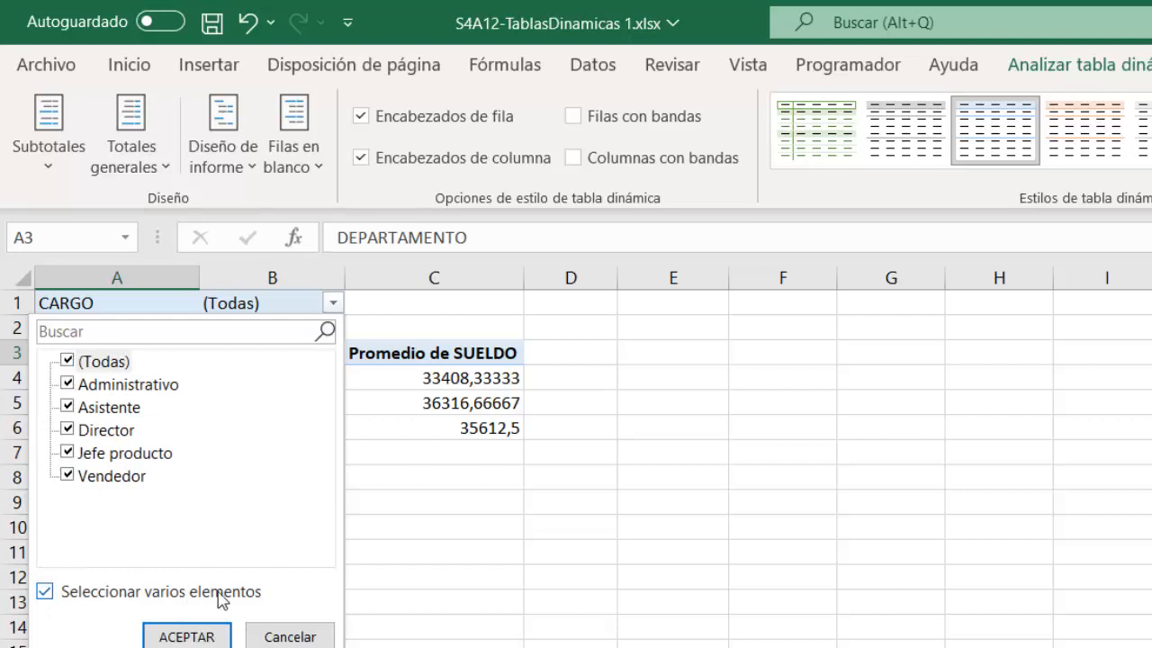
left_click(69, 362)
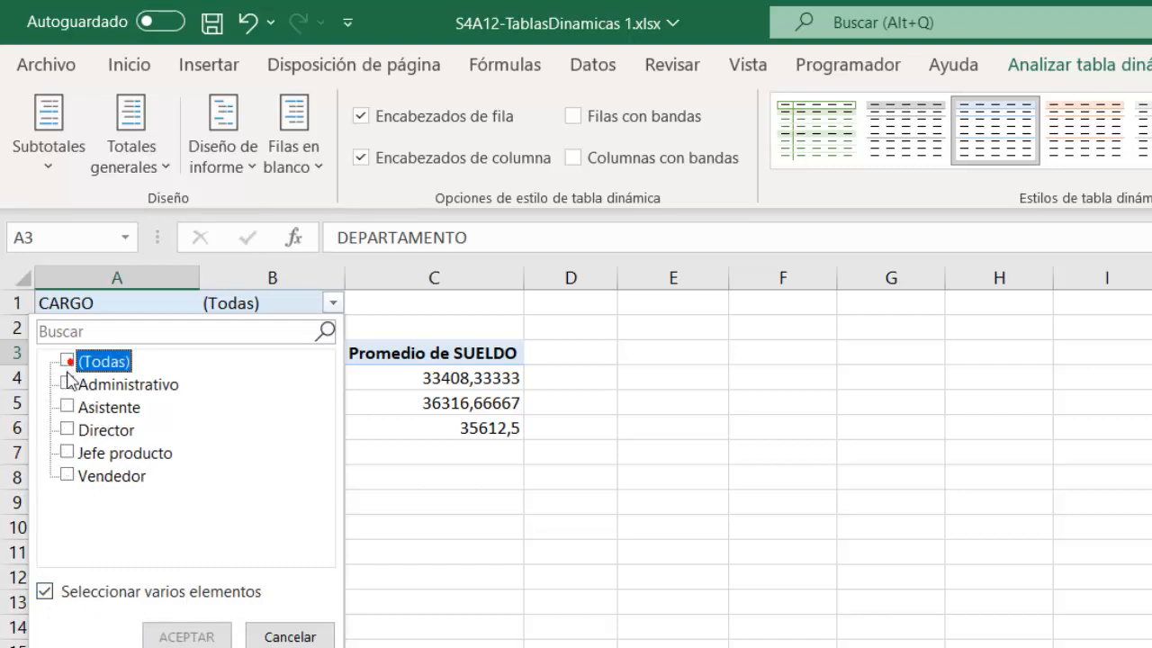
left_click(68, 385)
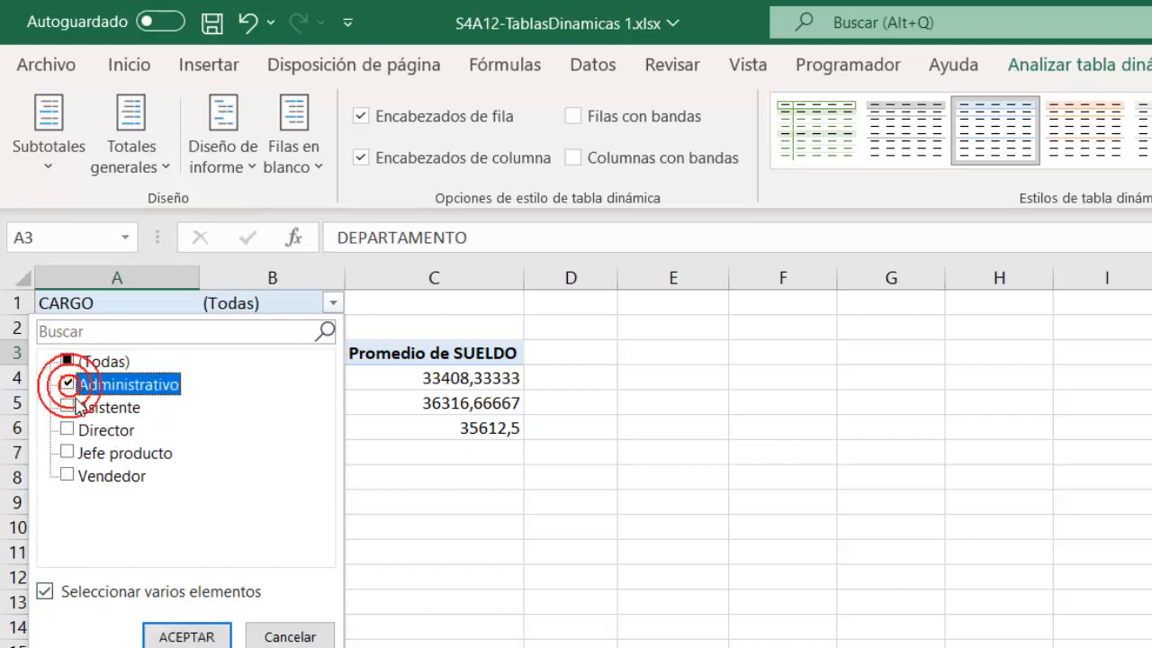
left_click(68, 407)
left_click(67, 475)
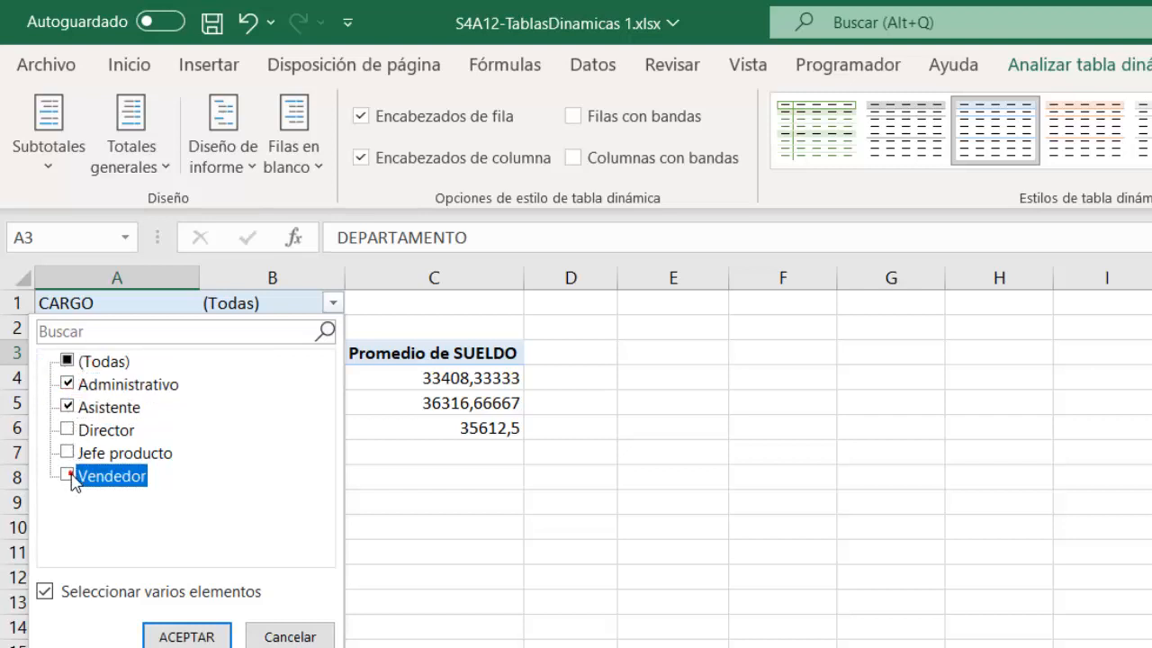
left_click(206, 637)
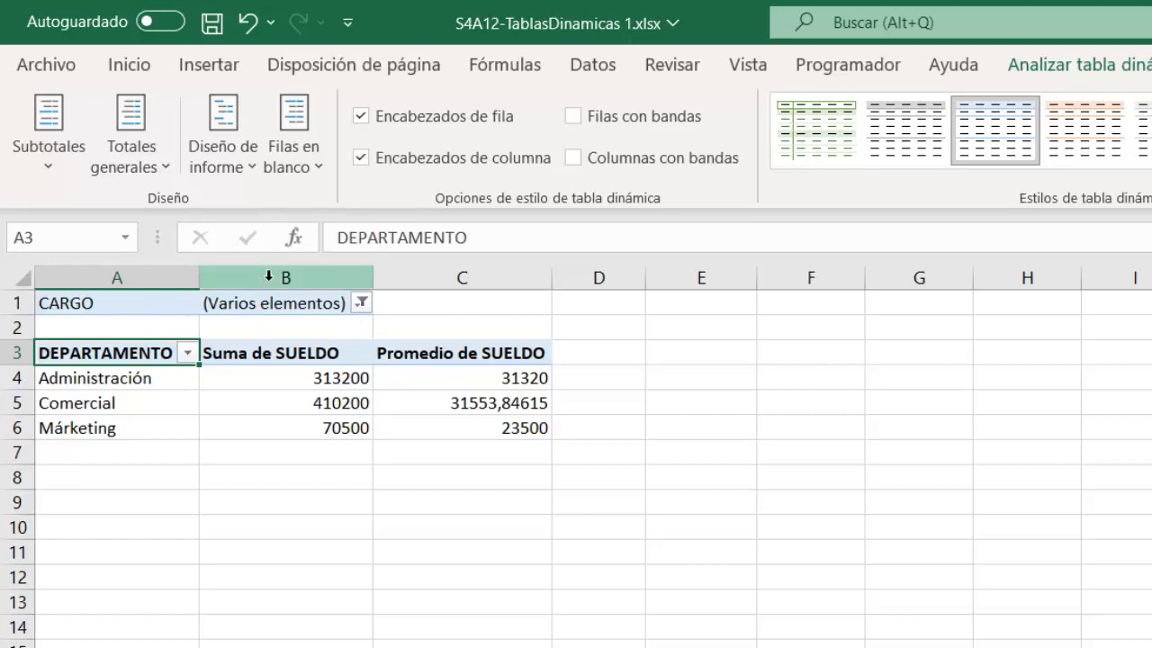
Step: Turn on the pivot table's grand totals for rows and columns, and change its report layout to outline form
left_click(164, 167)
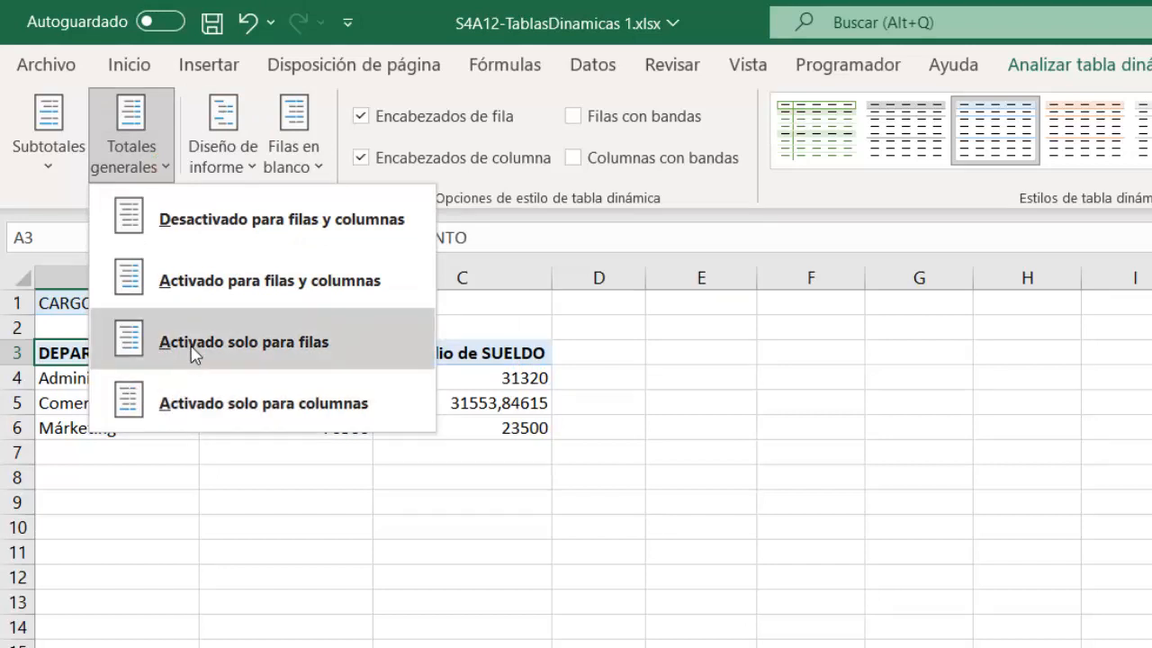
left_click(221, 304)
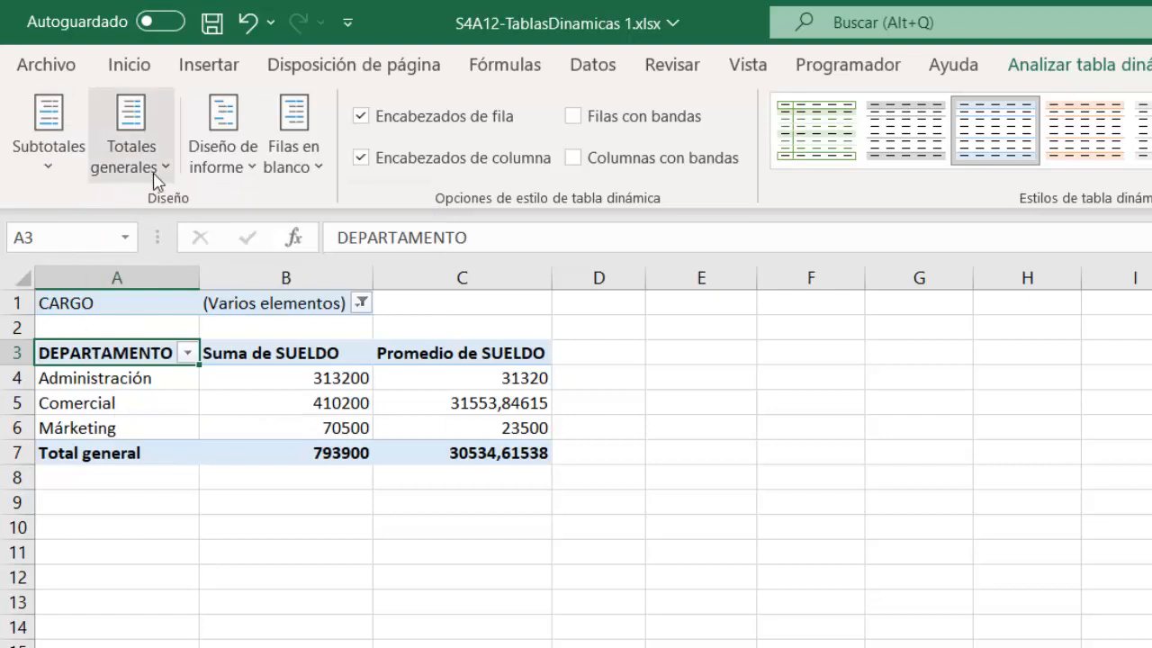
left_click(223, 162)
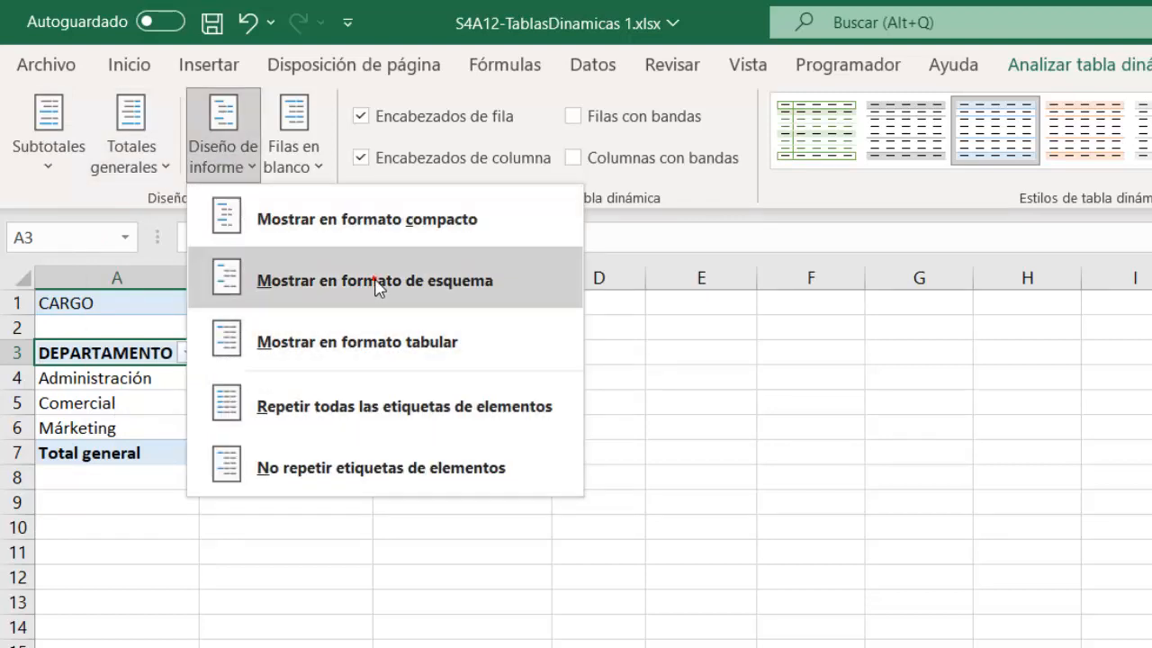
left_click(432, 280)
Step: Remove and re-add Suma de SUELDO in the values, and move the Valores field from columns to rows below DEPARTAMENTO
key("alt+Tab")
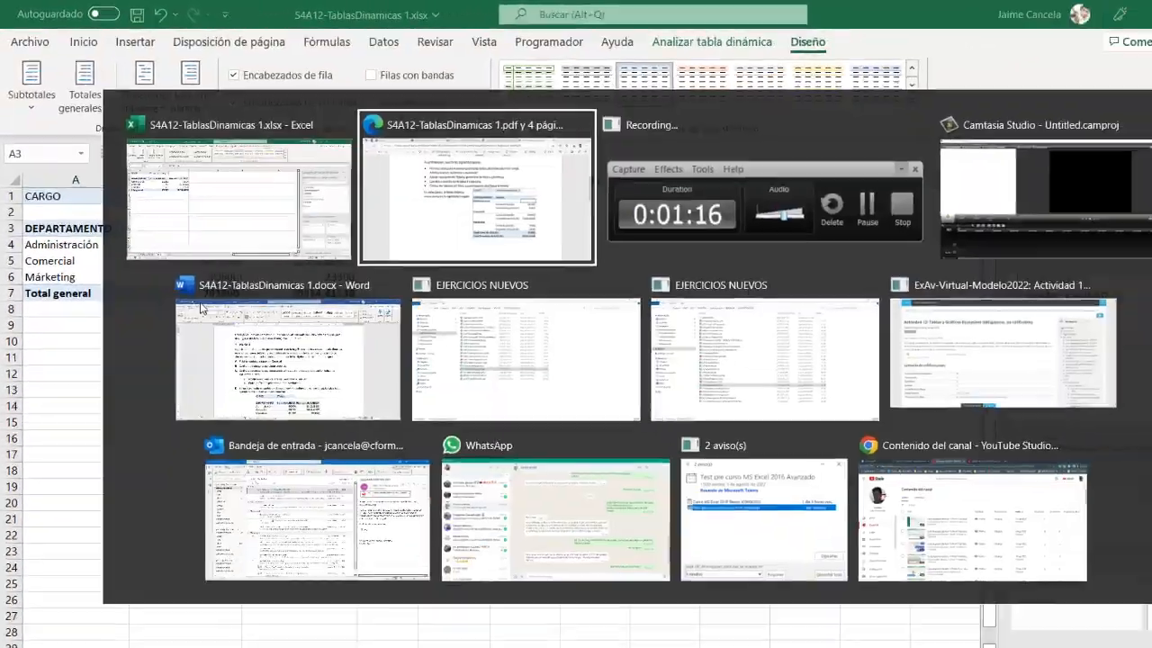
key("alt+Tab")
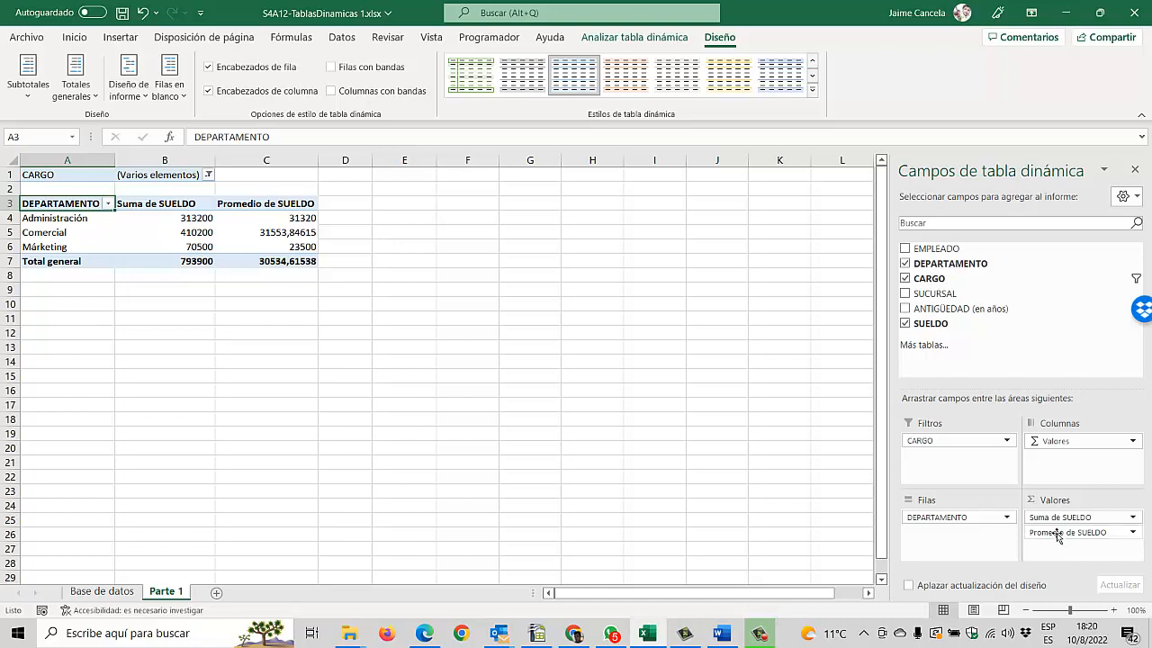
left_click_drag(1057, 518, 1093, 381)
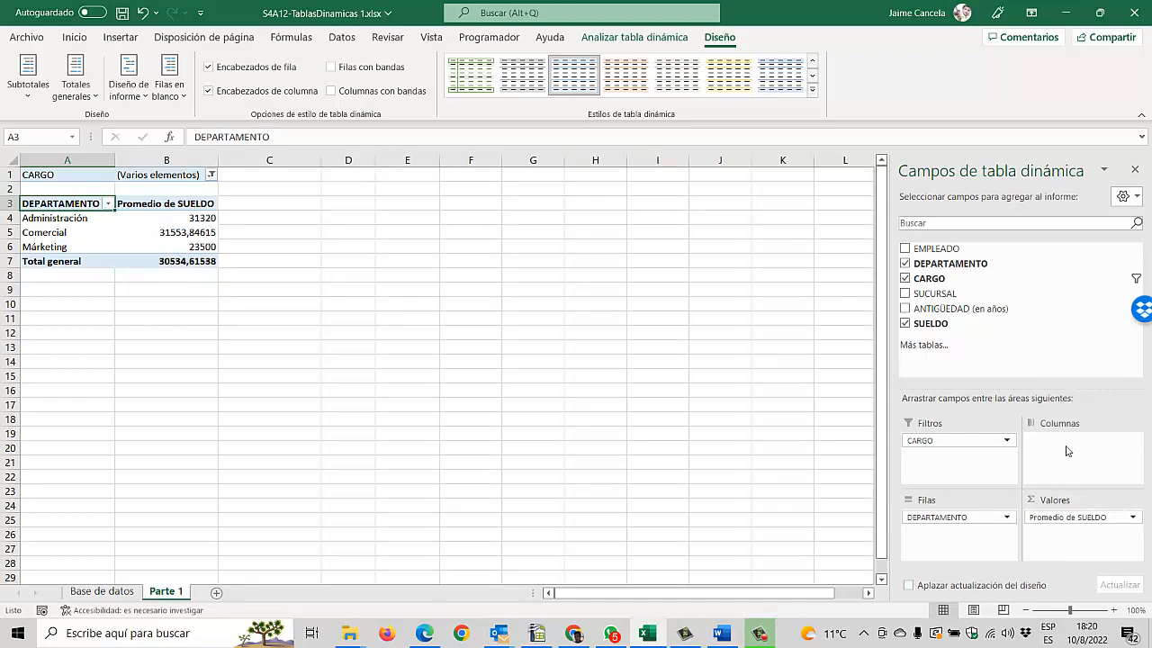
left_click_drag(951, 335, 1061, 515)
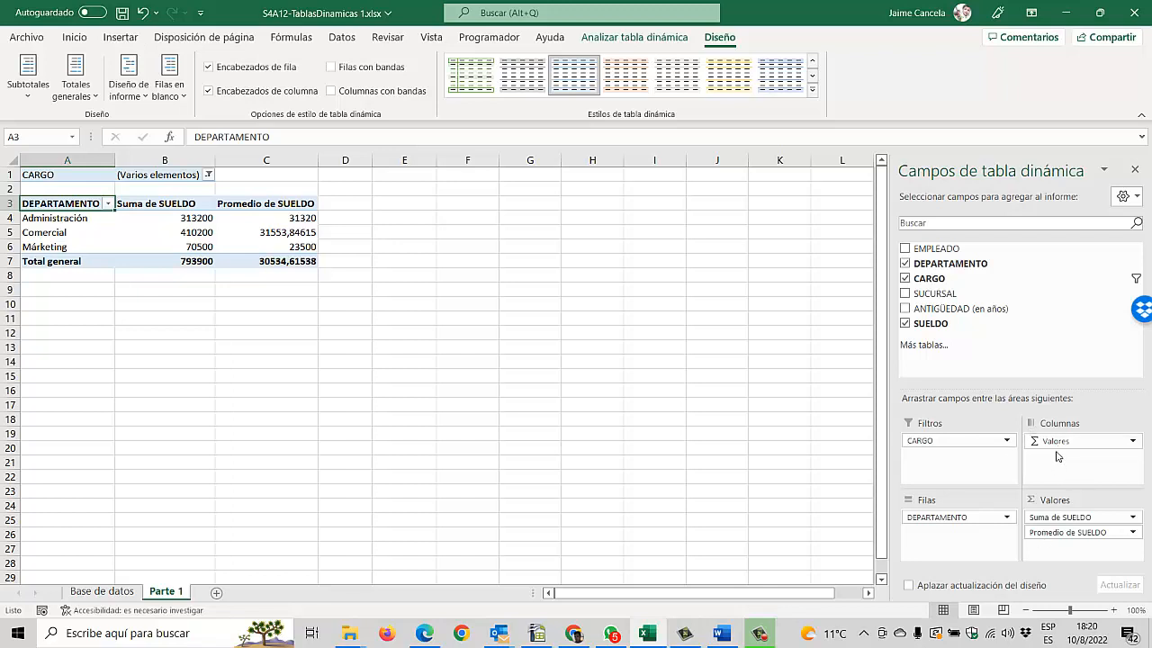
left_click_drag(1062, 445, 969, 546)
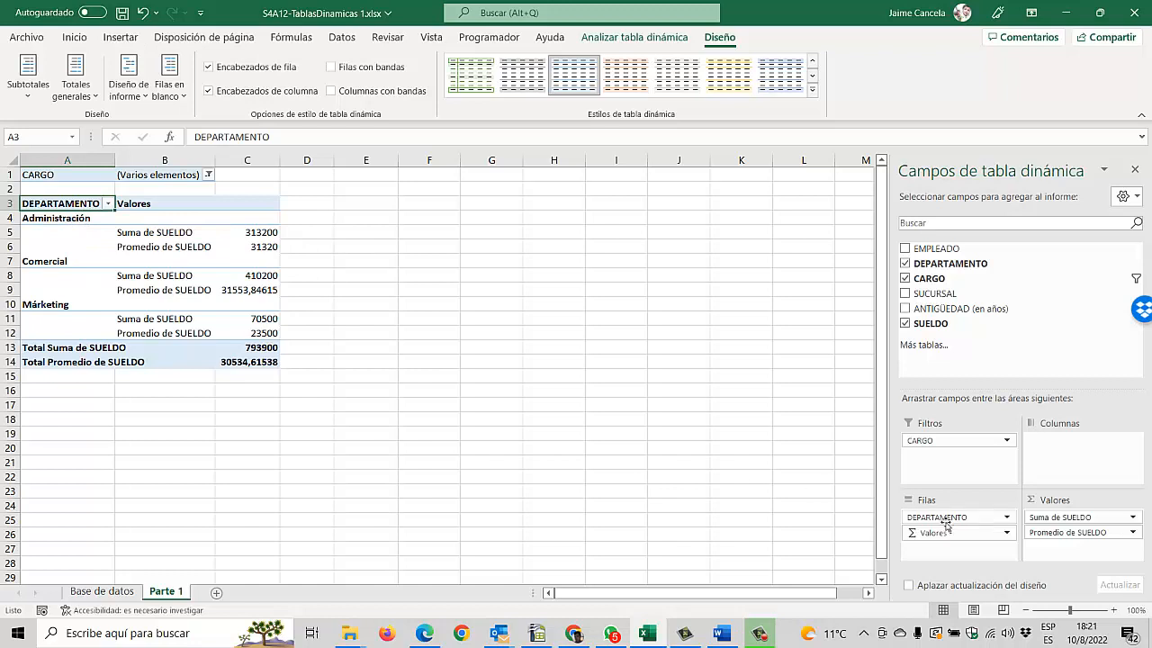
Step: Try placing DEPARTAMENTO below Valores in the row fields, and restore DEPARTAMENTO to the first position
left_click_drag(940, 518, 950, 557)
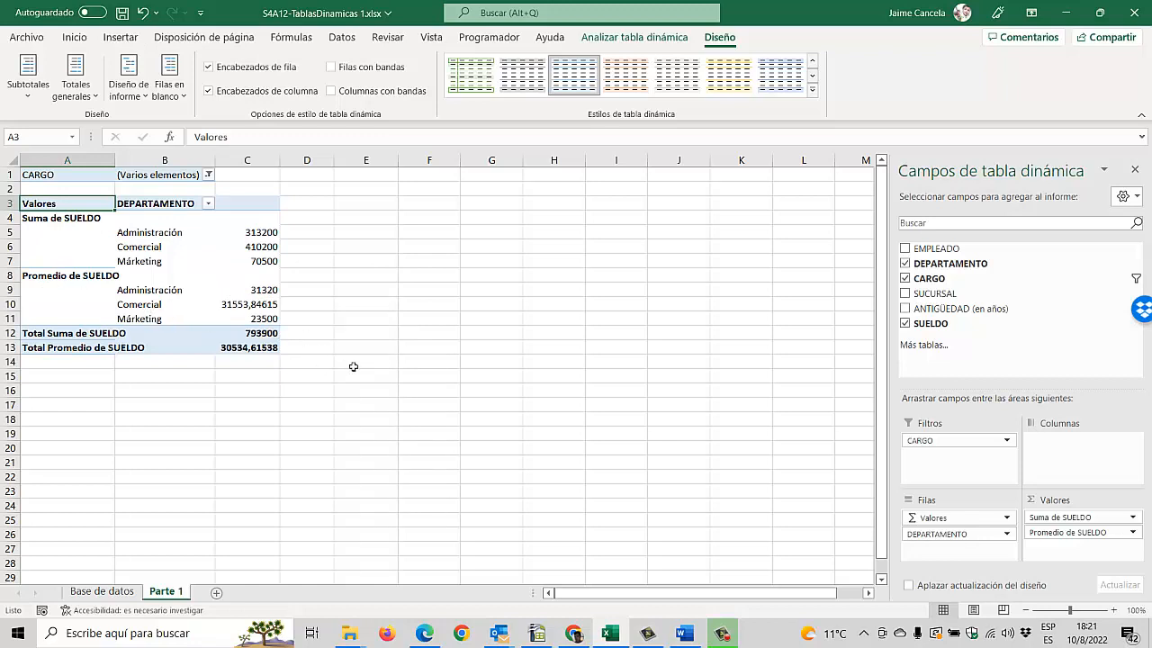
left_click(964, 519)
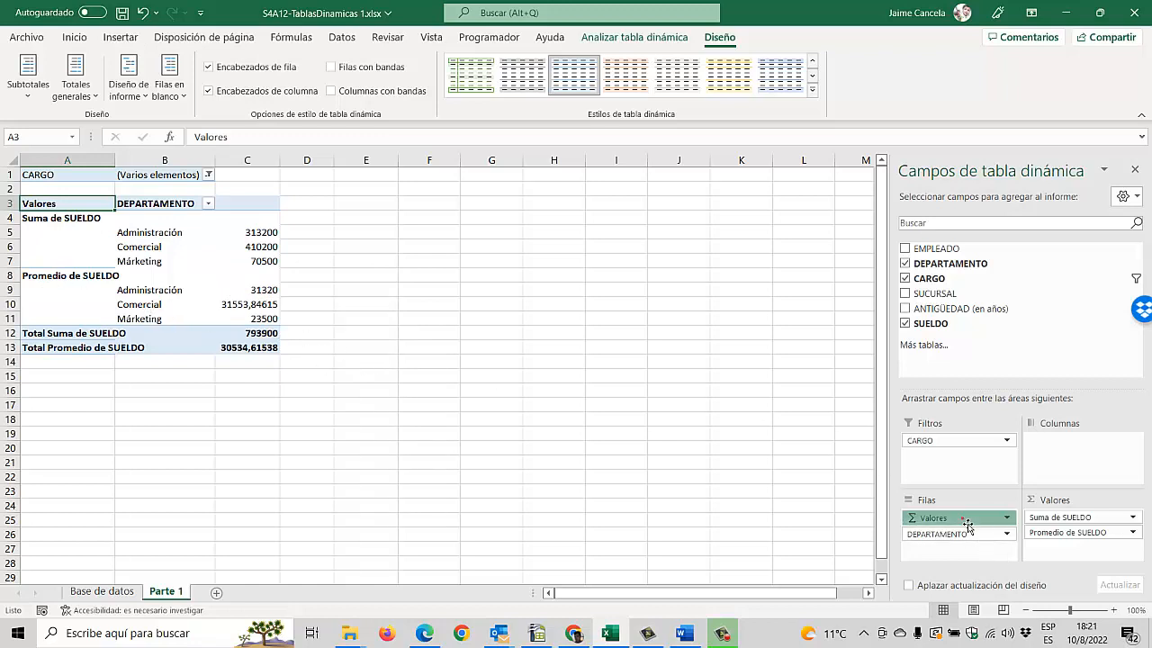
left_click_drag(967, 525, 965, 537)
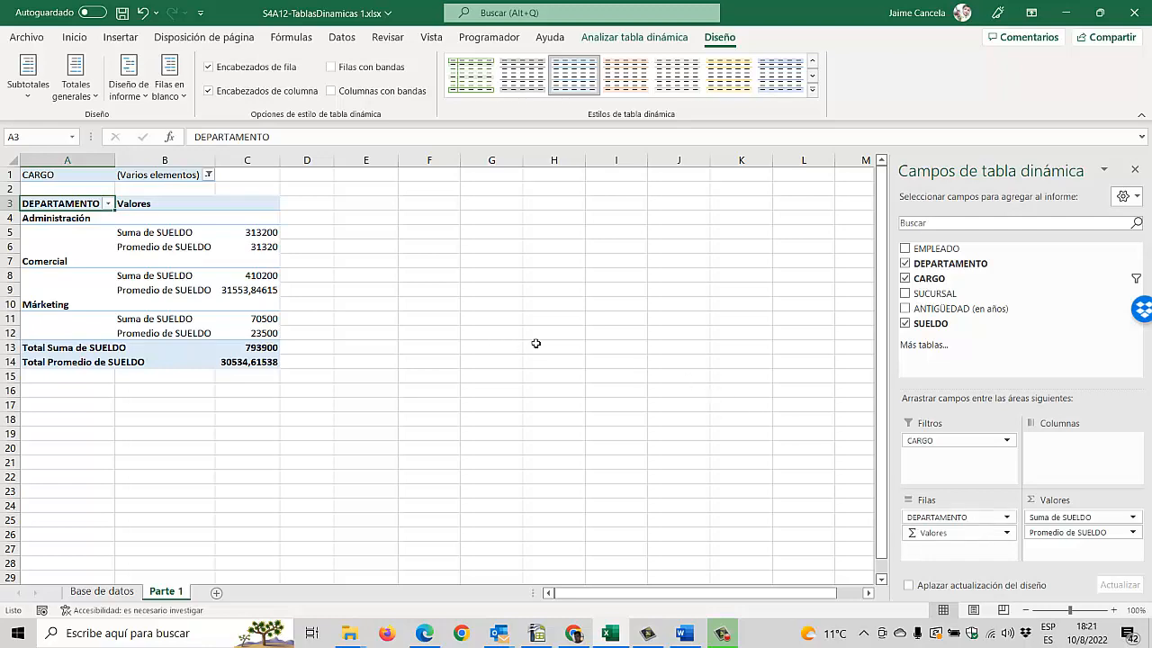
Step: Compare the pivot table with the expected result image and task list in the PDF
key("alt+Tab")
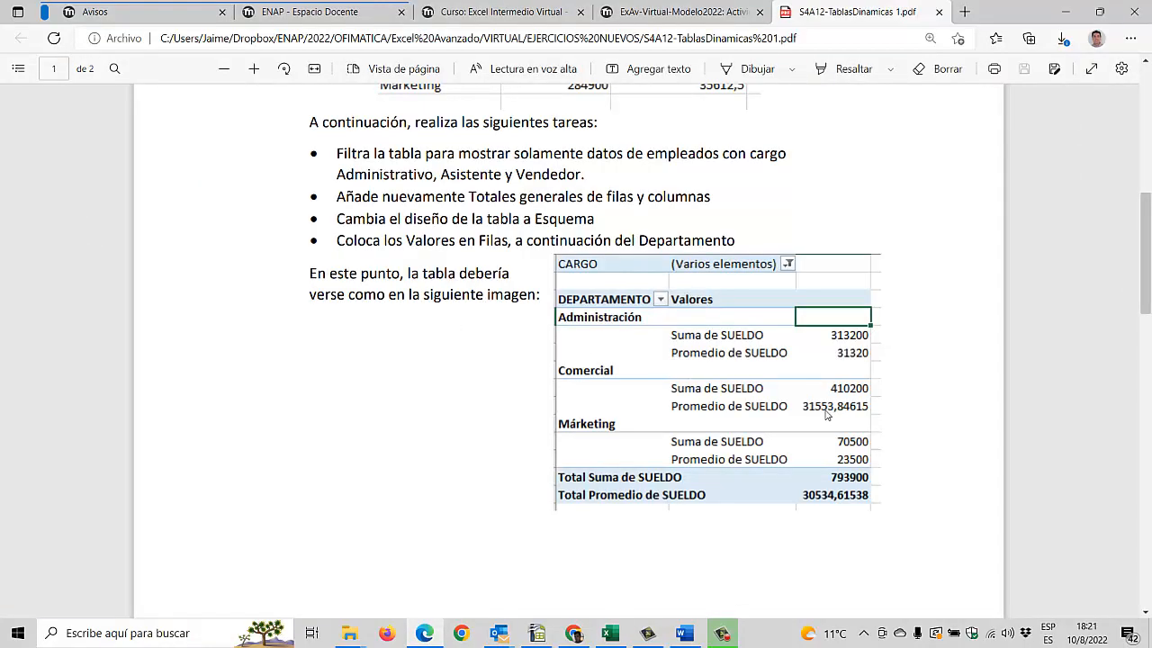
scroll(860, 473, "down", 5)
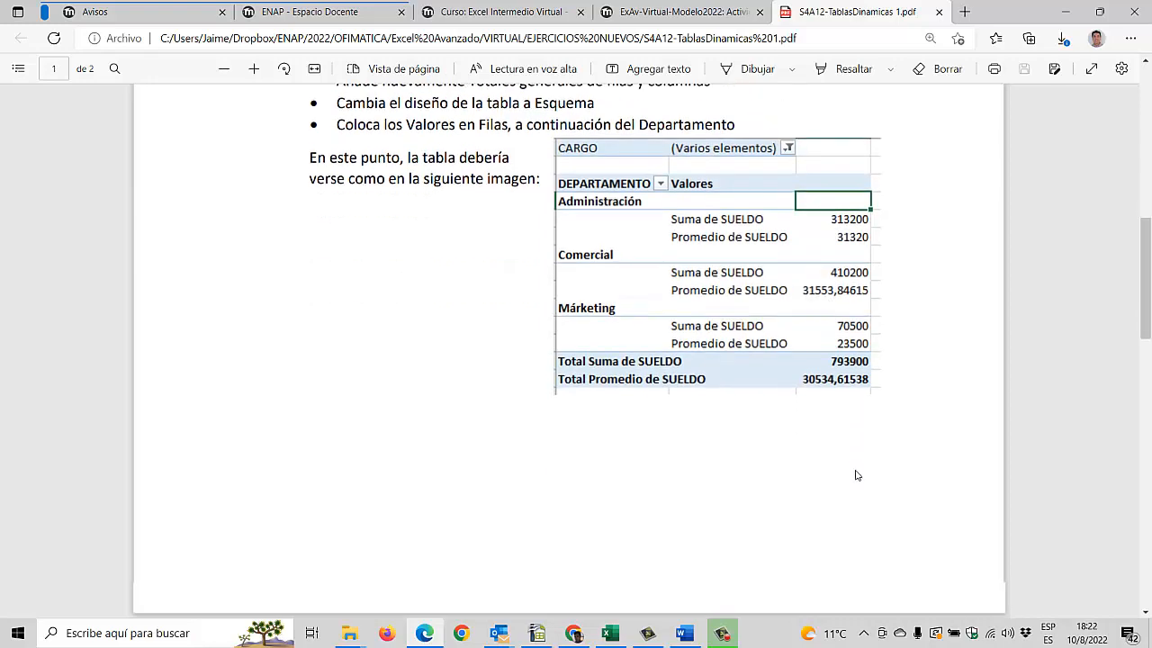
scroll(855, 474, "up", 5)
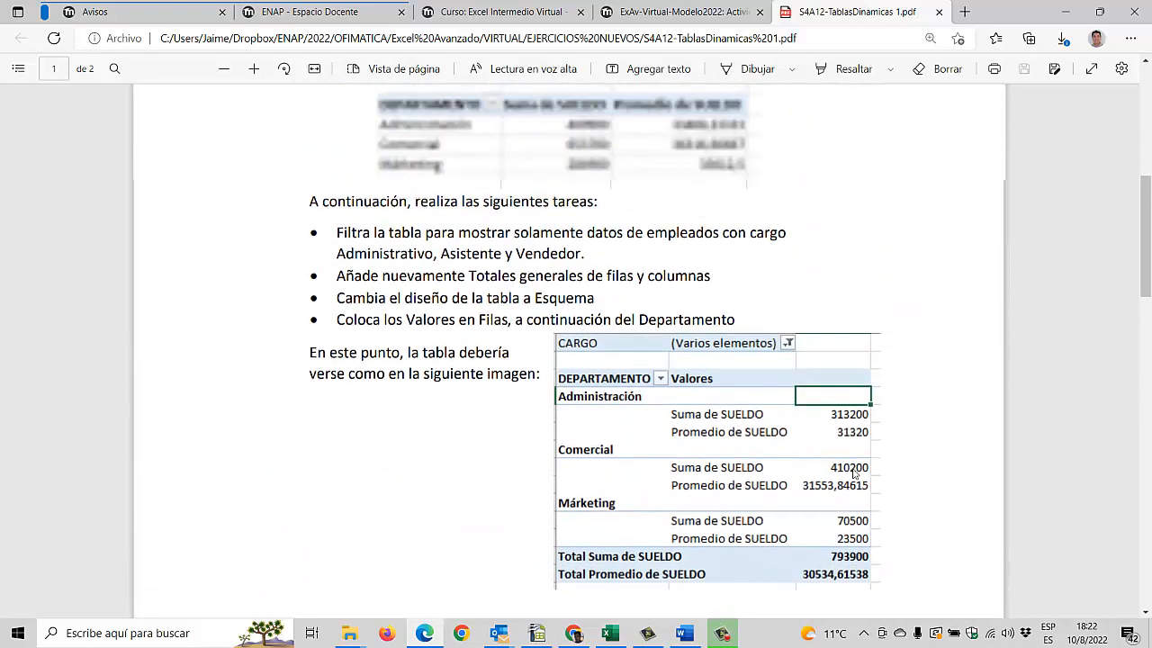
key("alt+Tab")
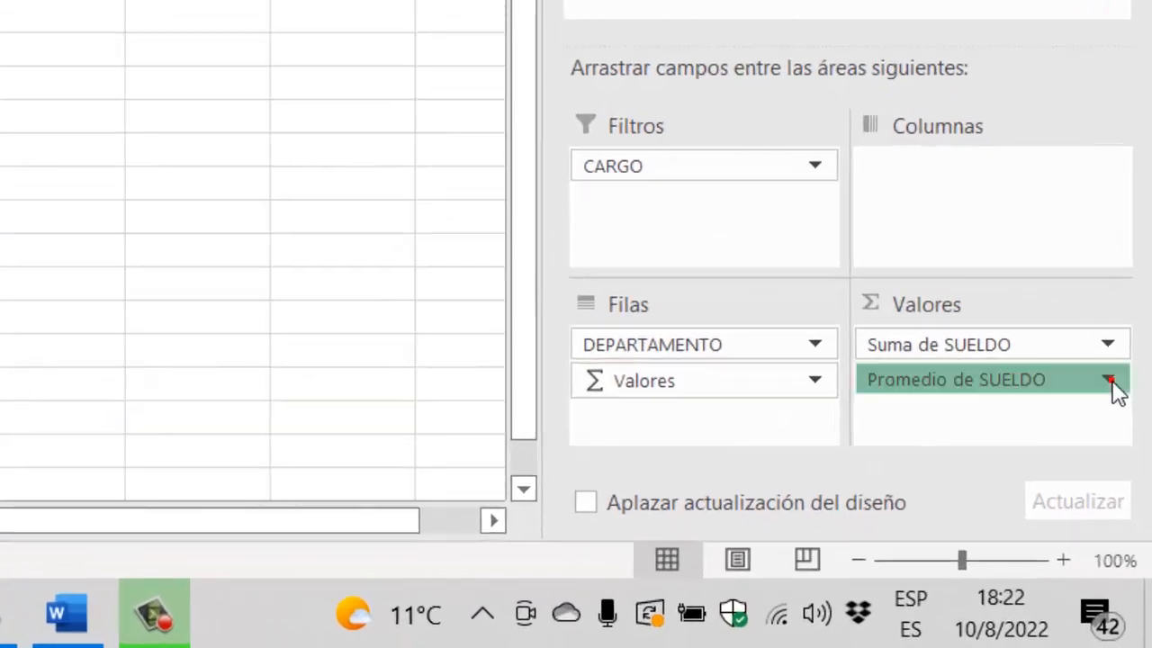
Step: Format the Promedio de SUELDO value field as Número with a thousands separator and 0 decimal places
left_click(1109, 379)
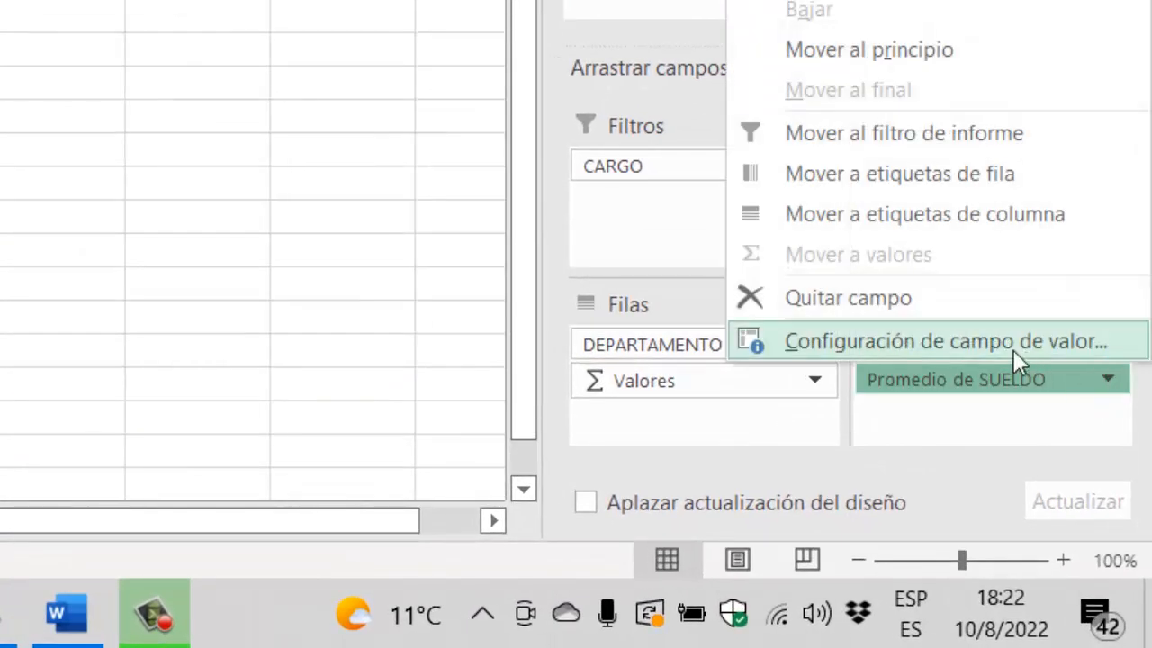
left_click(980, 343)
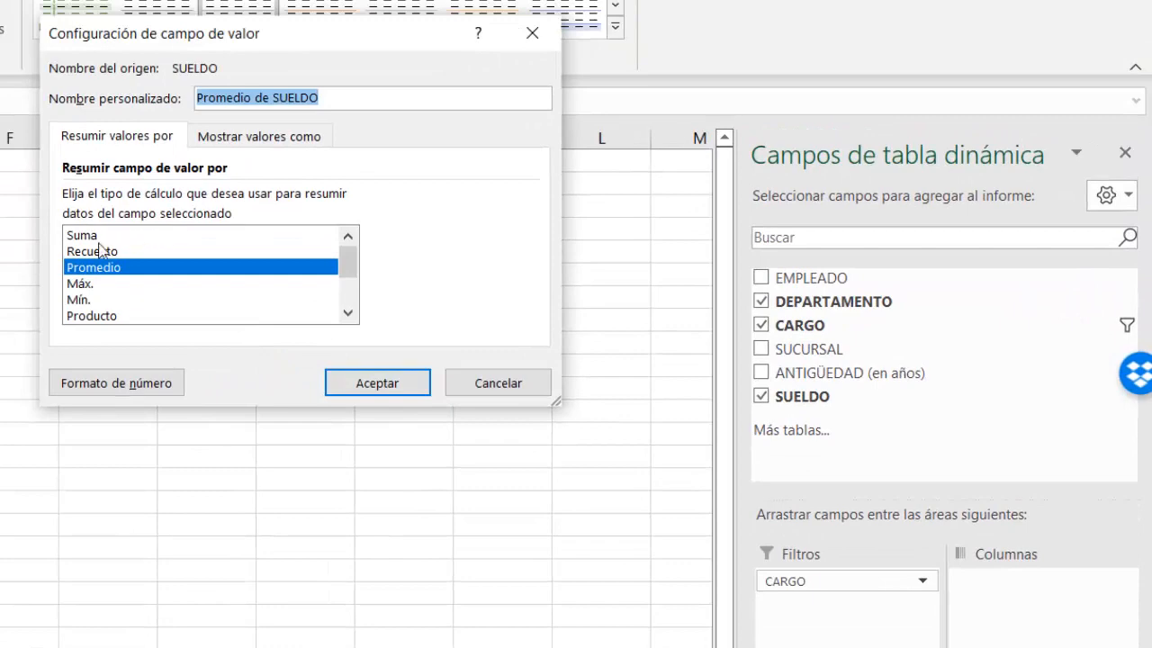
left_click(99, 384)
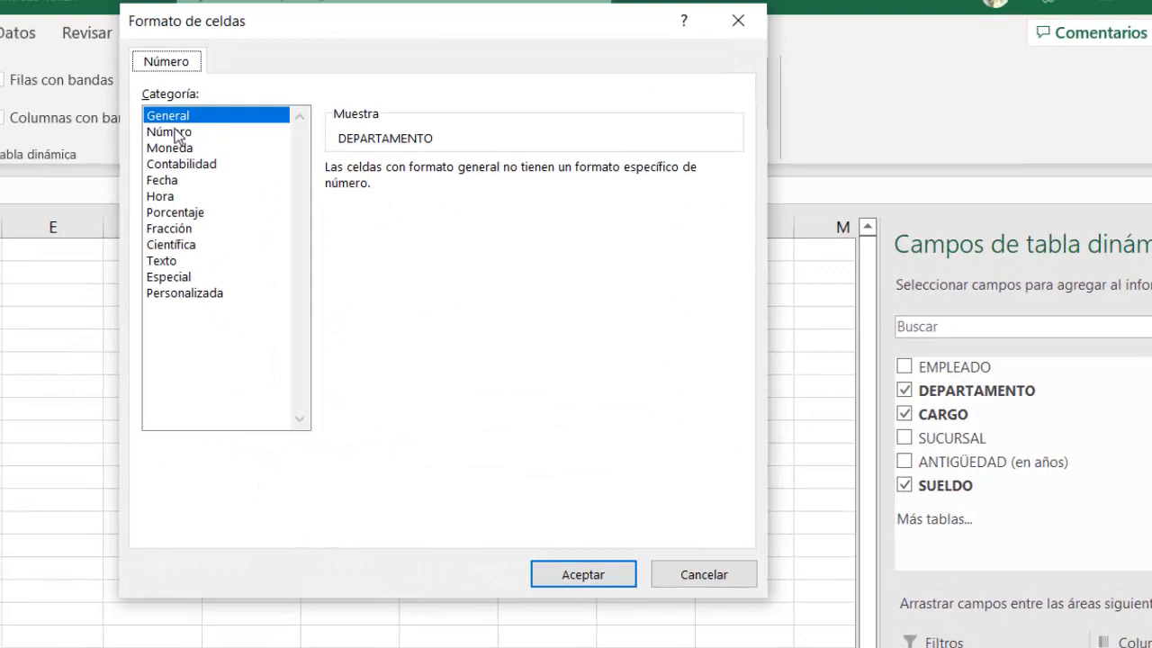
left_click(173, 132)
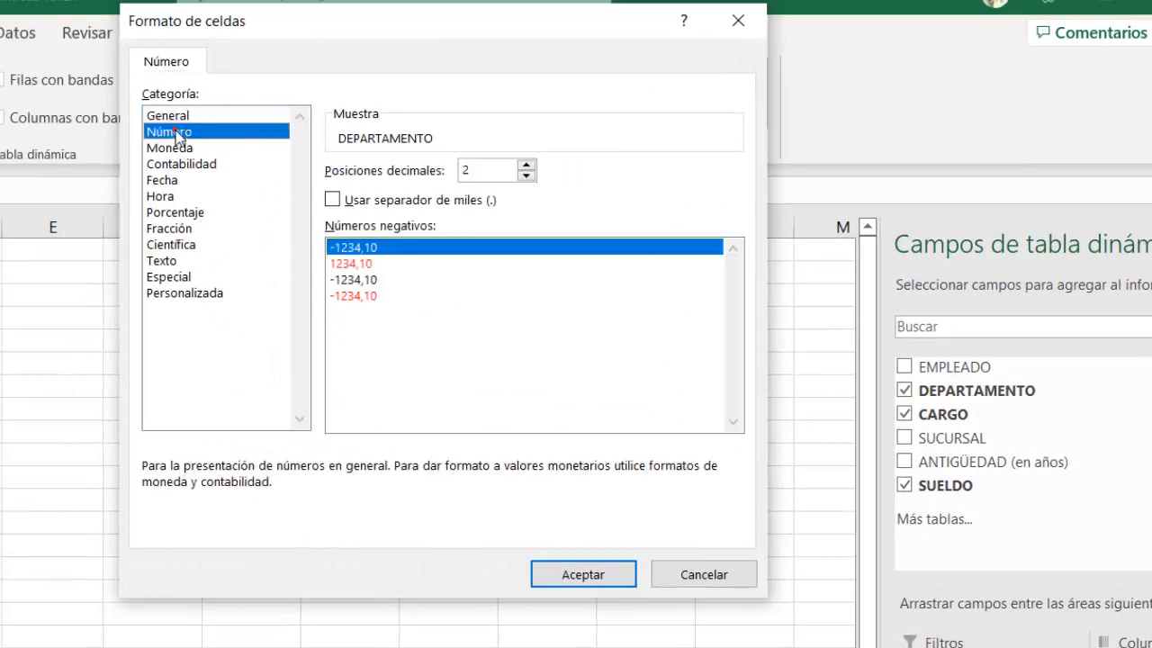
left_click(338, 198)
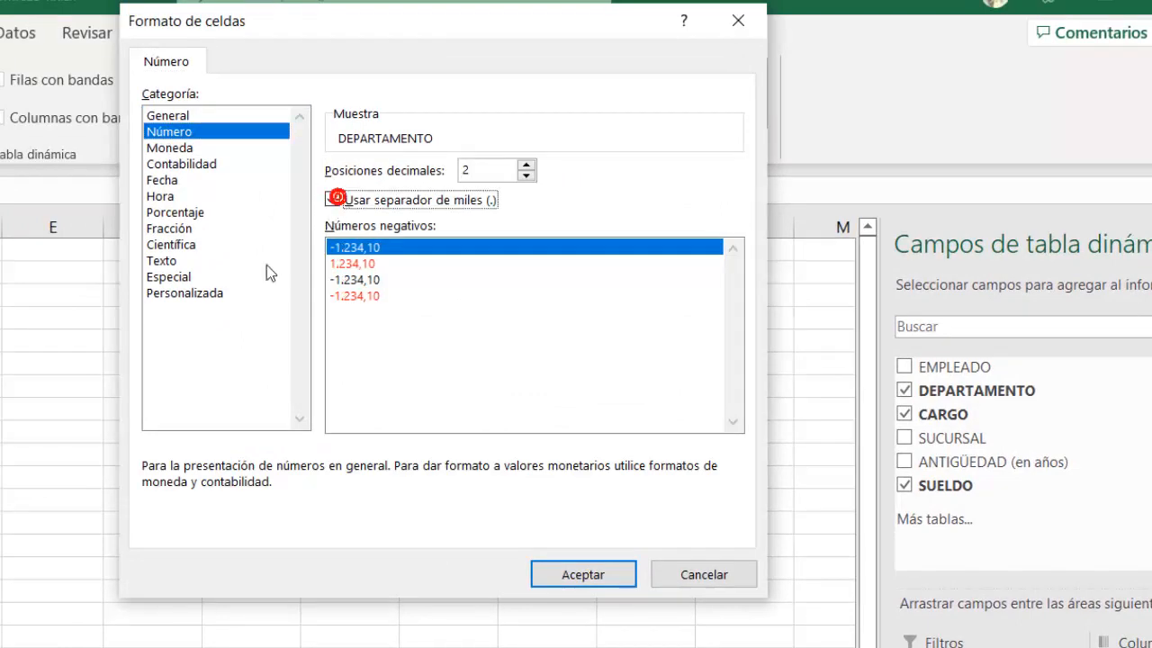
key("shift+Tab")
left_click(526, 176)
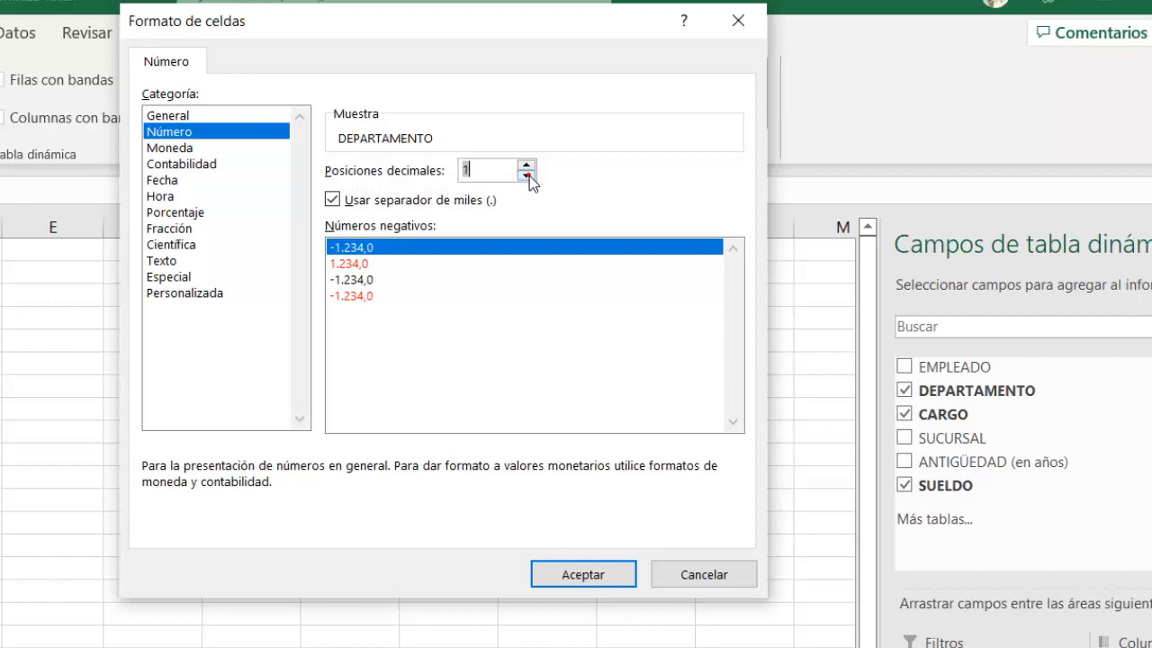
left_click(526, 176)
left_click(582, 576)
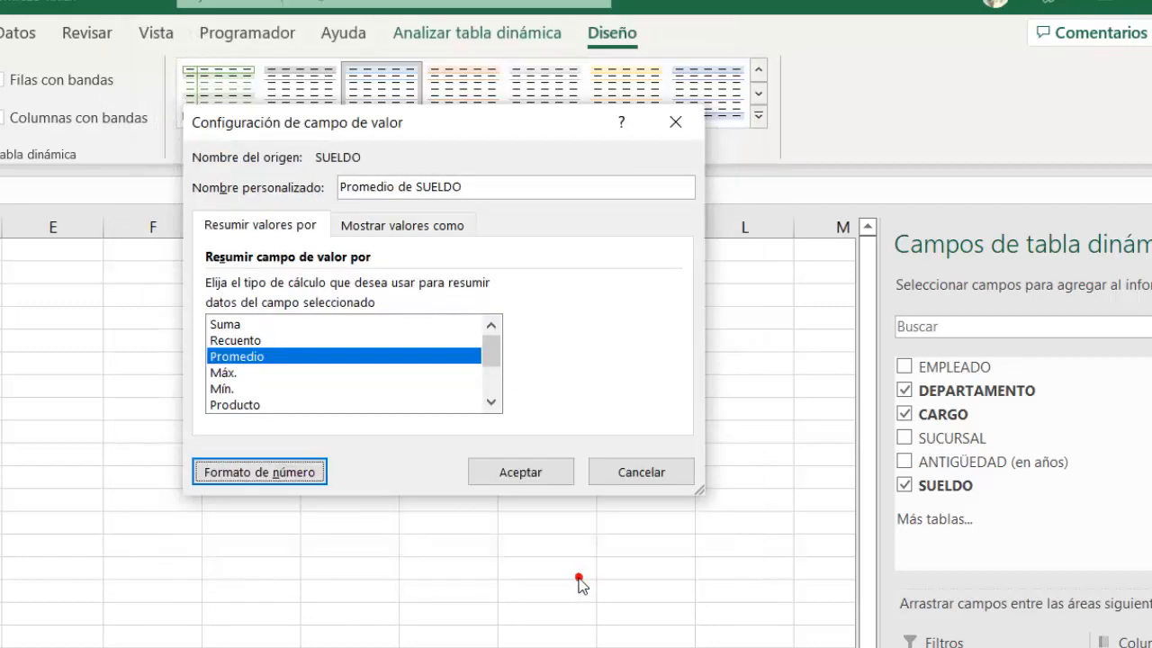
left_click(516, 479)
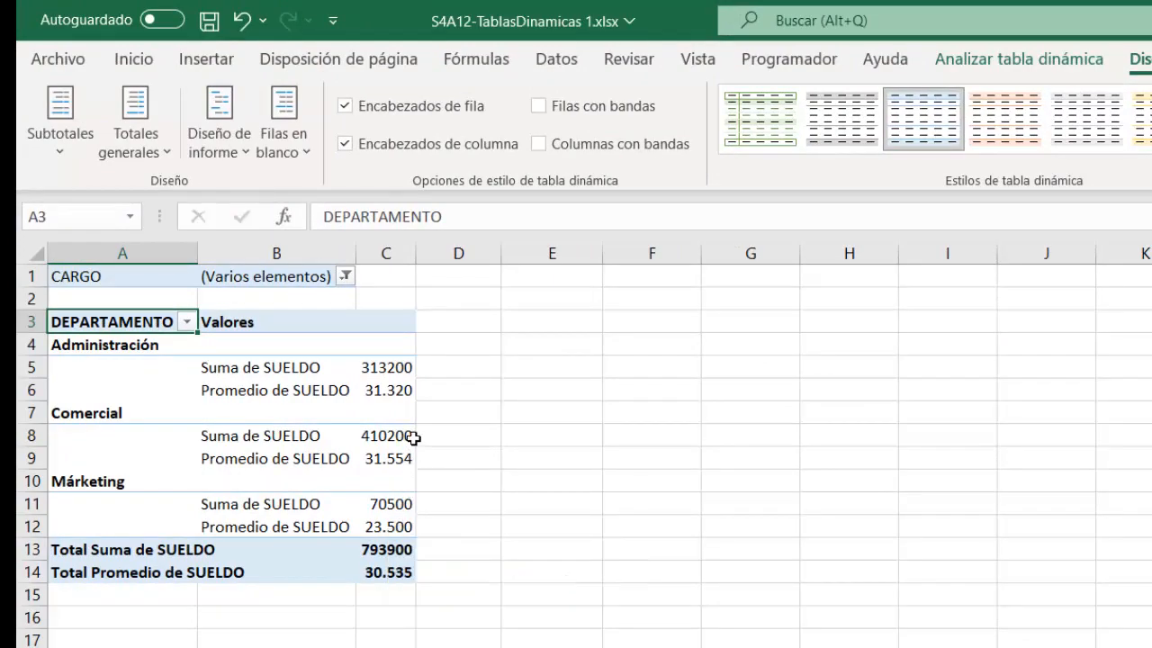
Step: Format the Suma de SUELDO value field as Número with a thousands separator and 0 decimal places
mouse_move(405, 459)
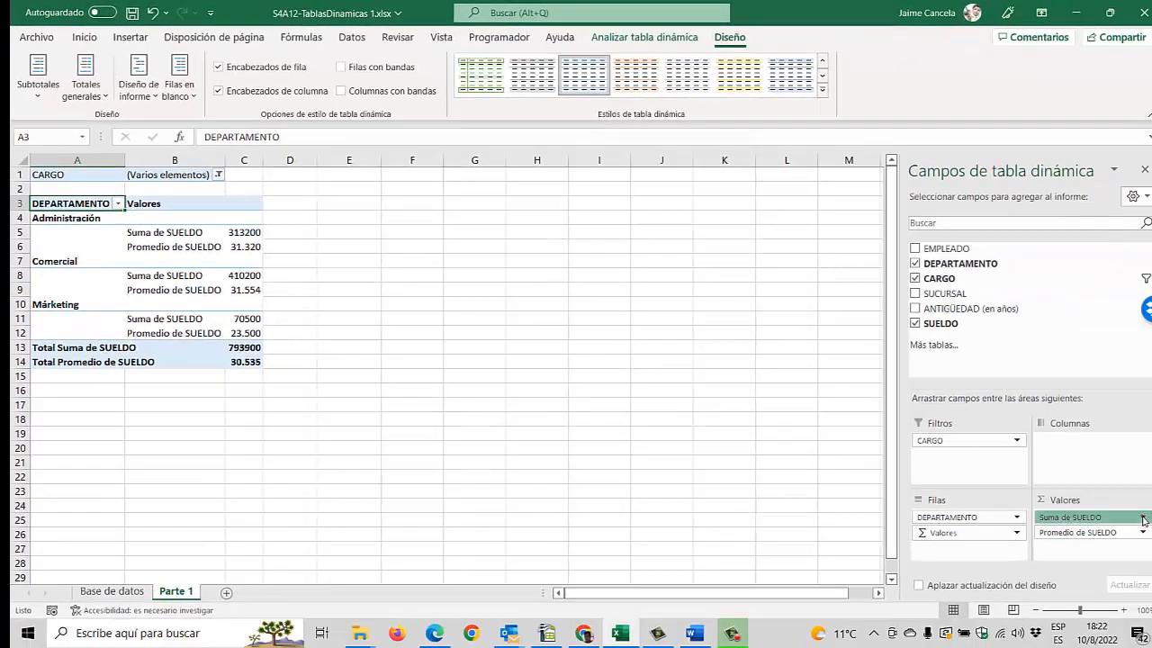
left_click(1144, 519)
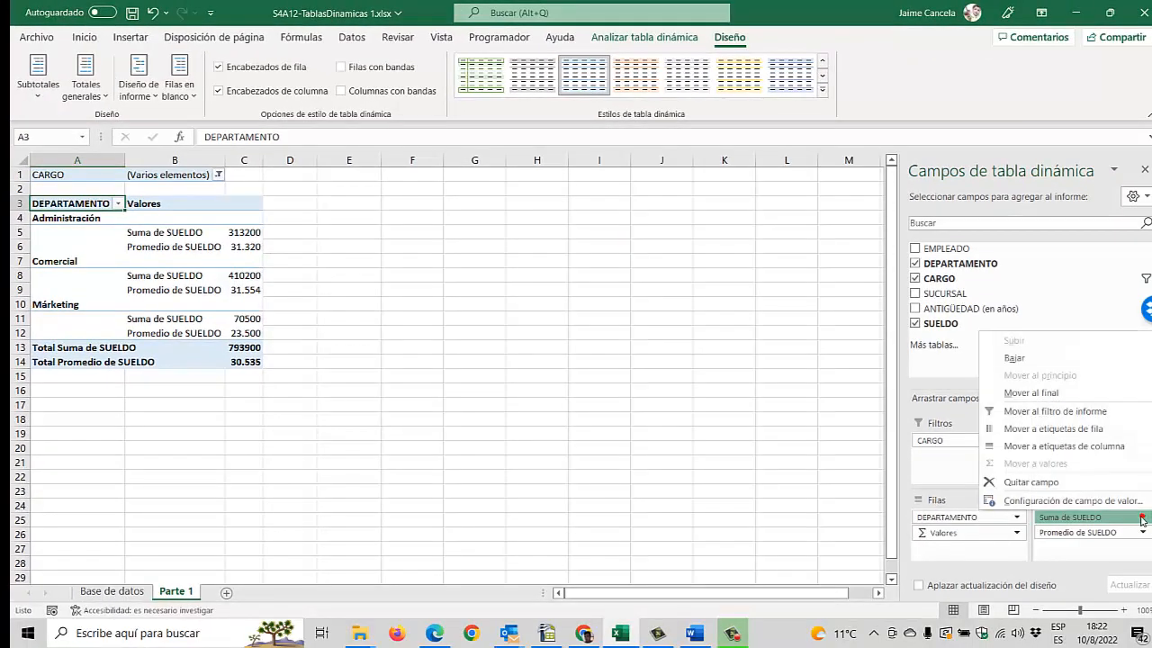
left_click(1050, 501)
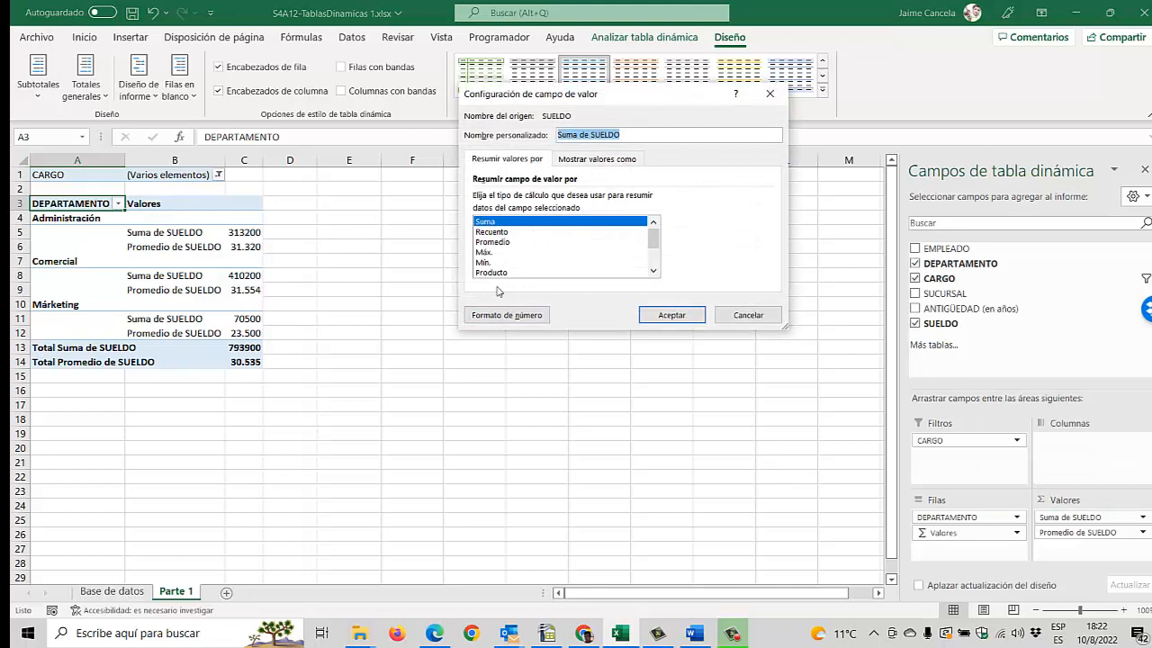
left_click(504, 317)
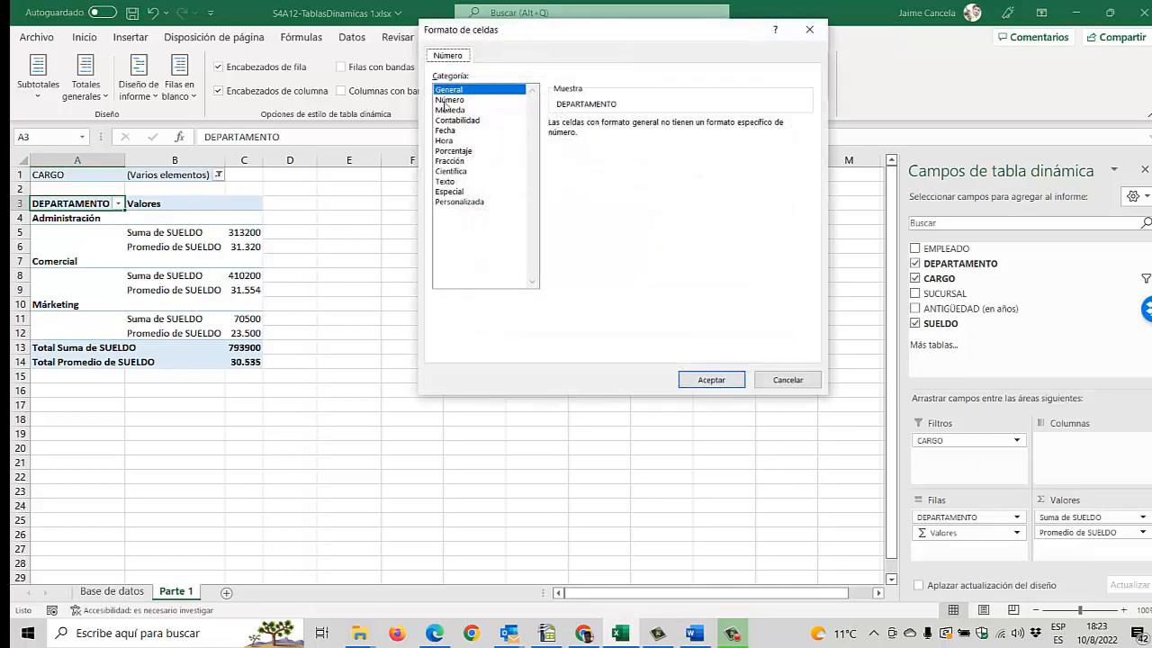
left_click(449, 100)
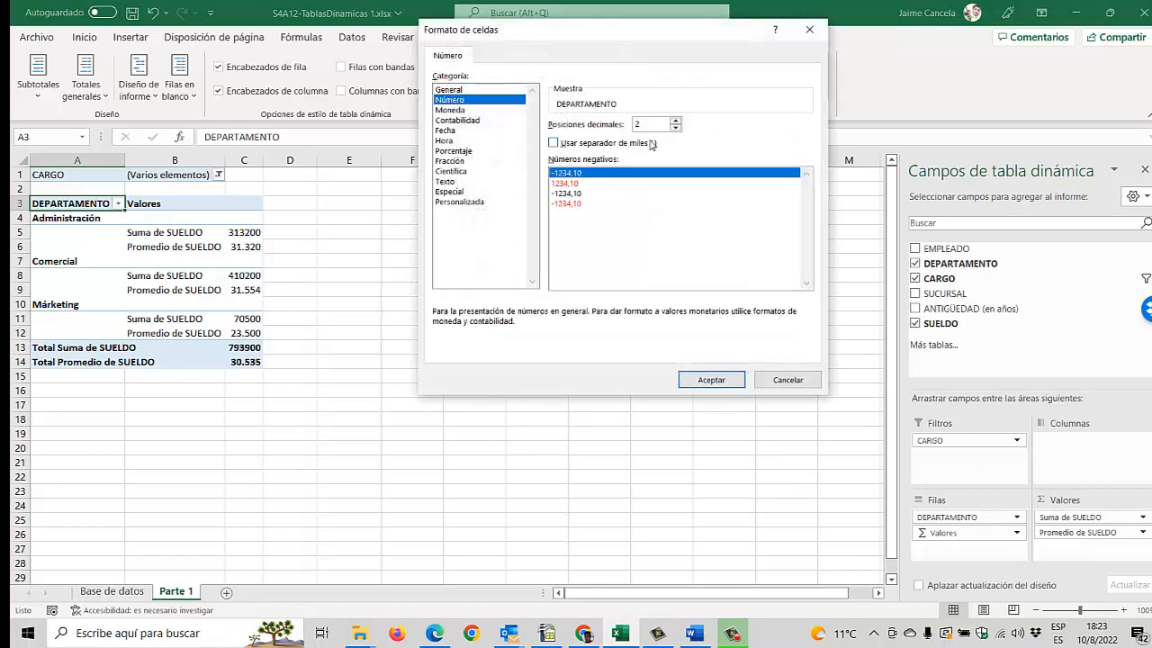
left_click(676, 128)
left_click(676, 128)
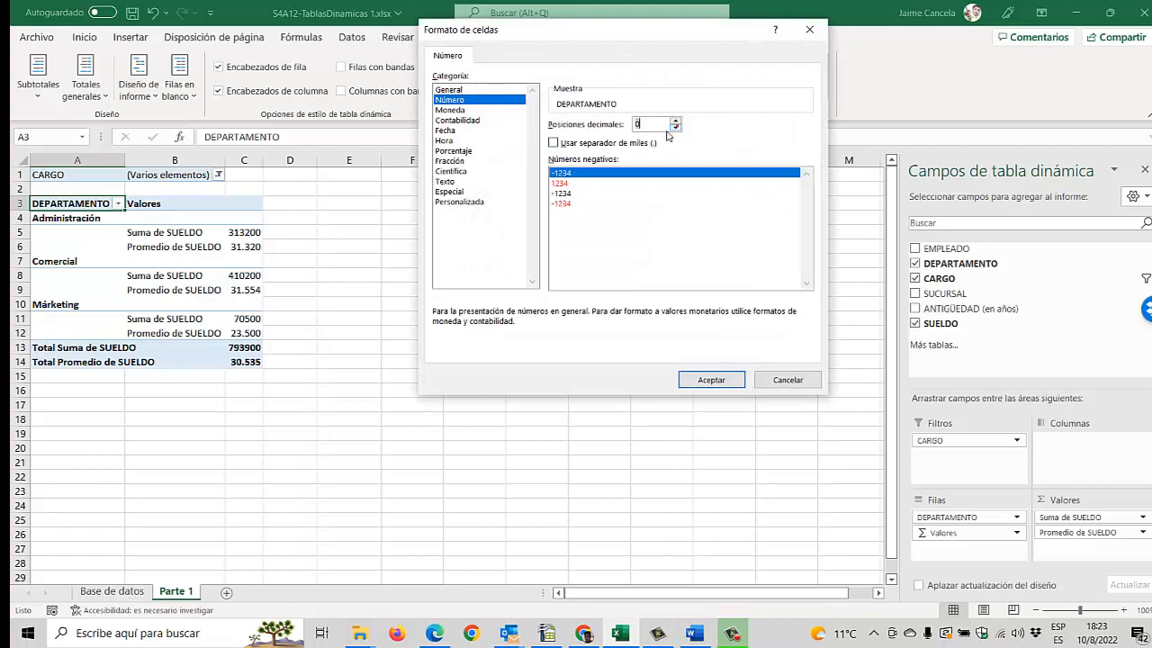
left_click(552, 143)
left_click(720, 381)
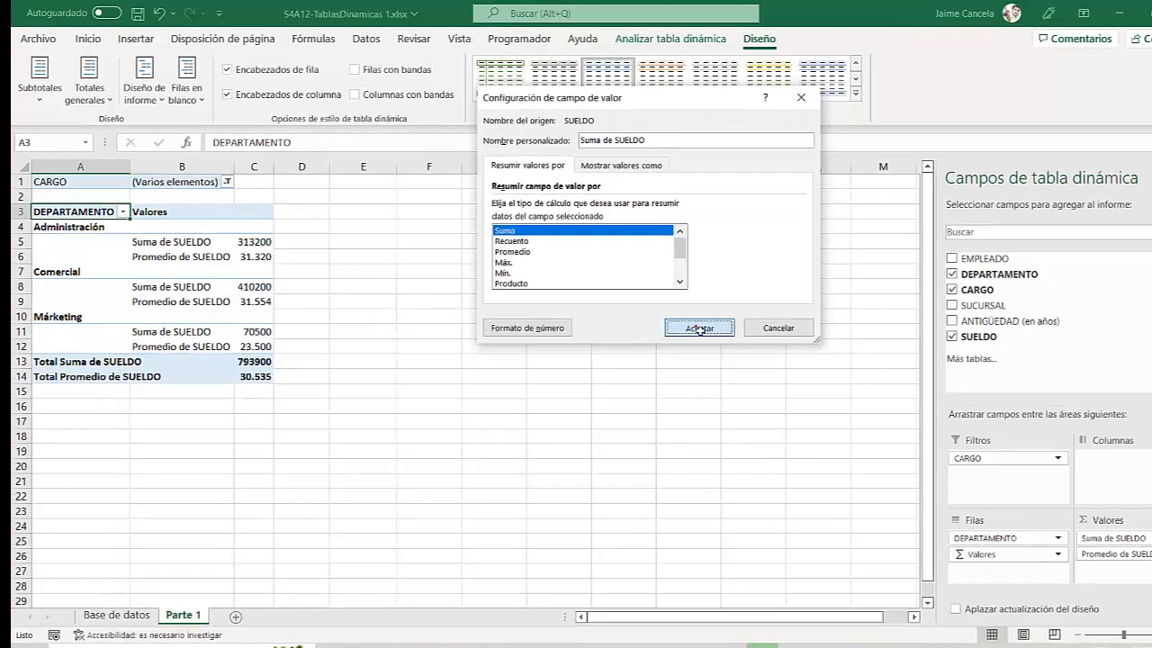
left_click(673, 315)
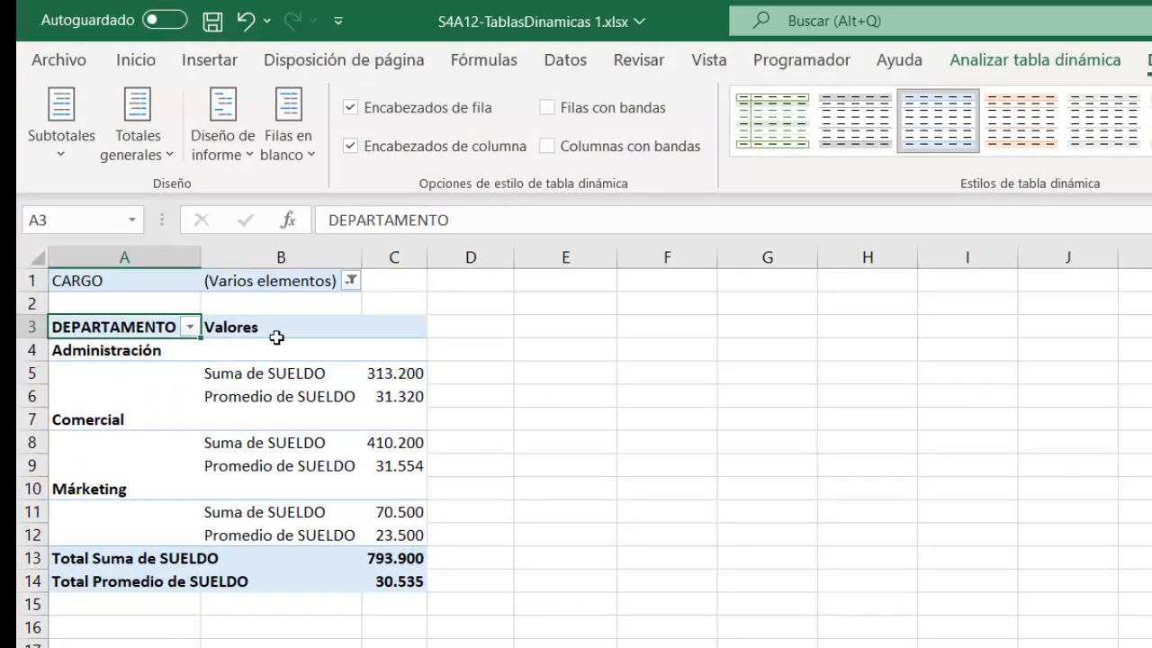
Step: Check the cell number format of the SUELDO values in C5:C14, and select an empty cell below the pivot table
left_click(144, 59)
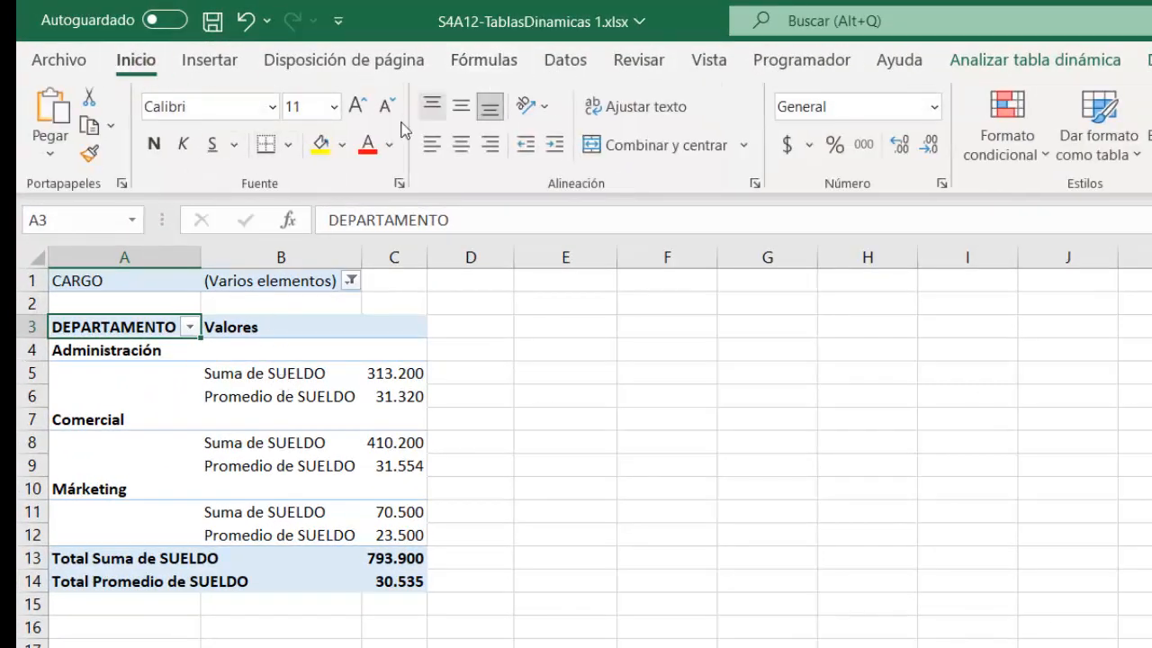
left_click(373, 379)
left_click_drag(389, 405, 387, 592)
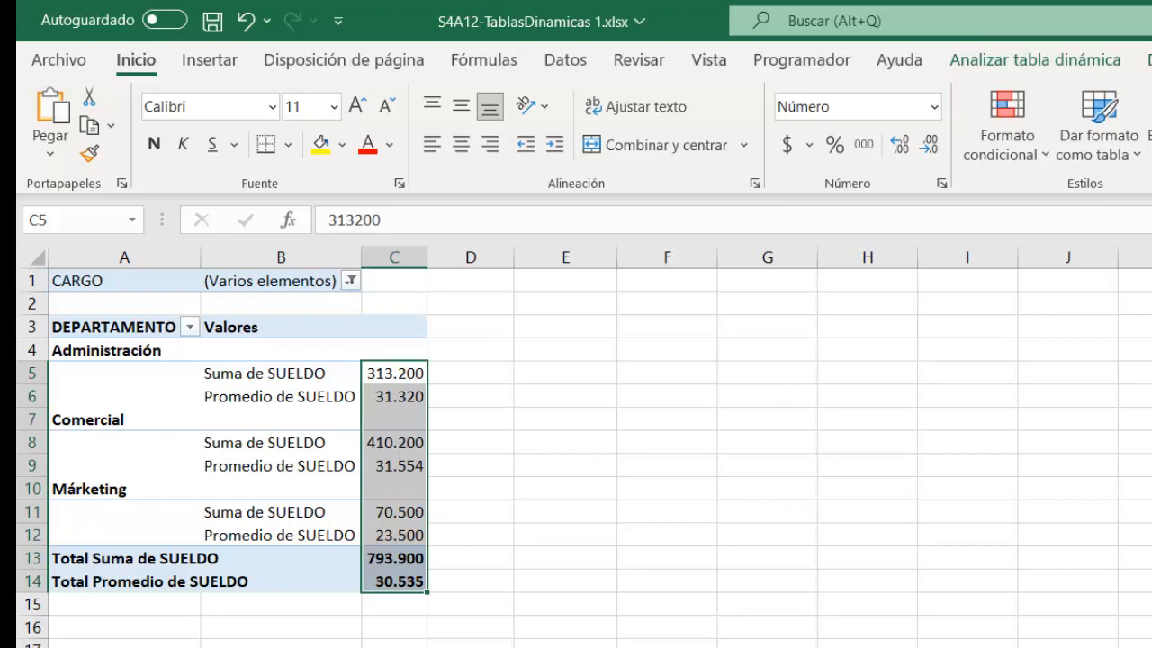
left_click(382, 407)
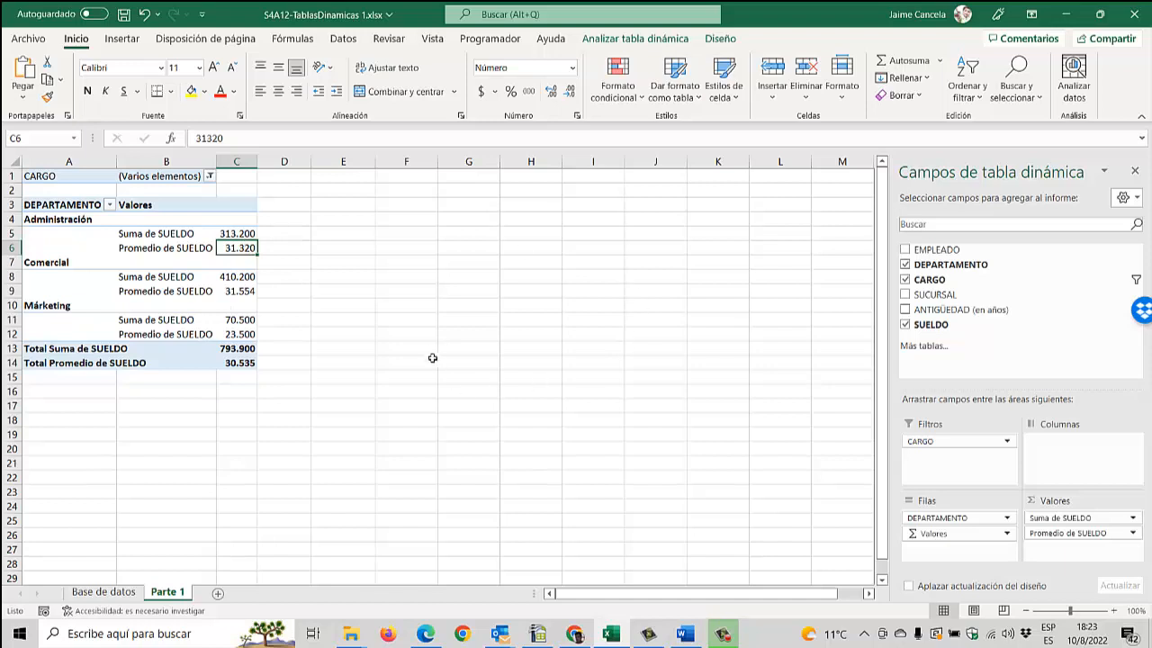
left_click(193, 419)
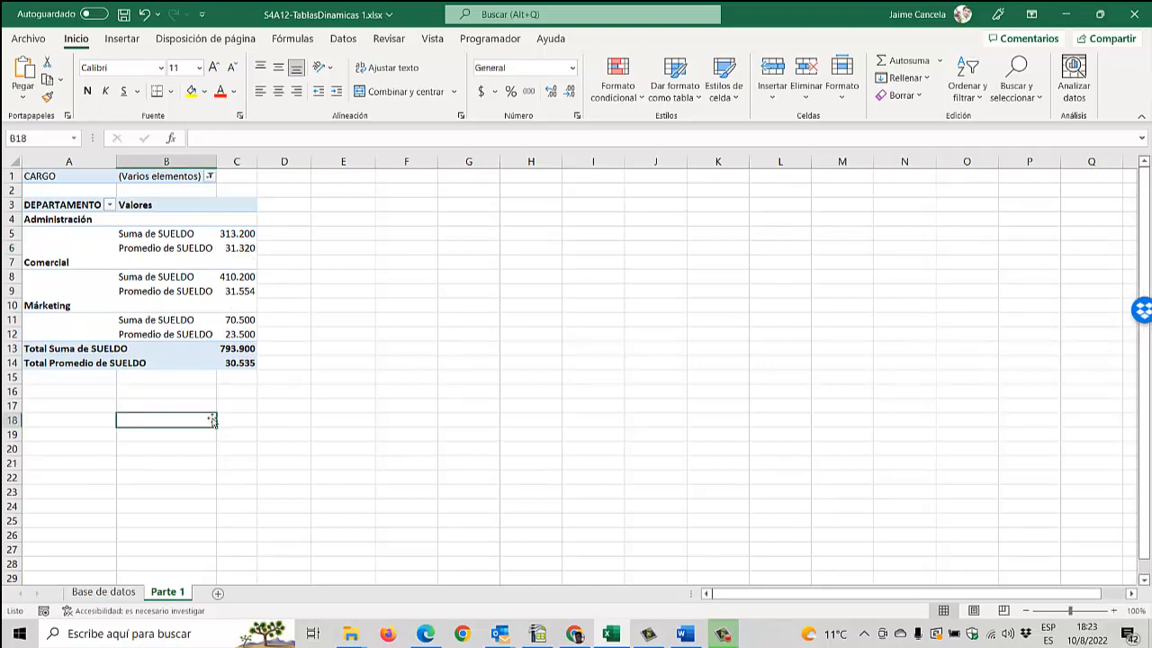